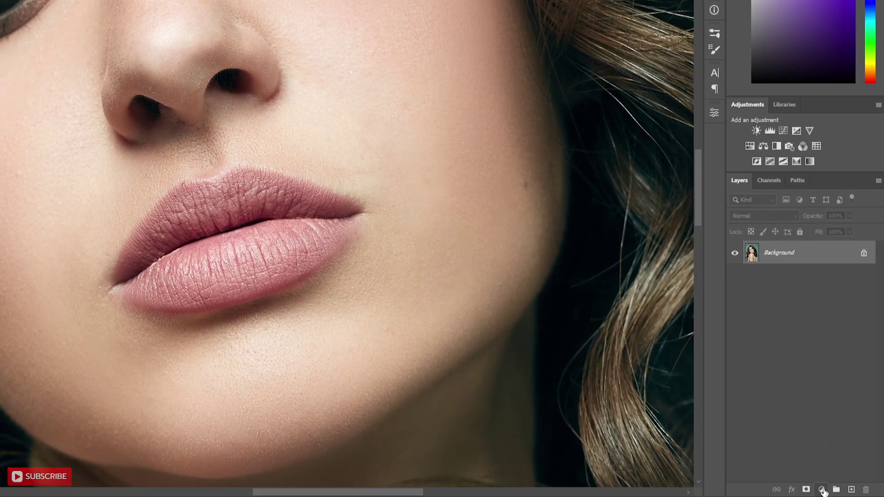
# Add a Solid Color fill layer in red ed1635 and select its layer mask.
pyautogui.click(831, 491)
pyautogui.click(828, 288)
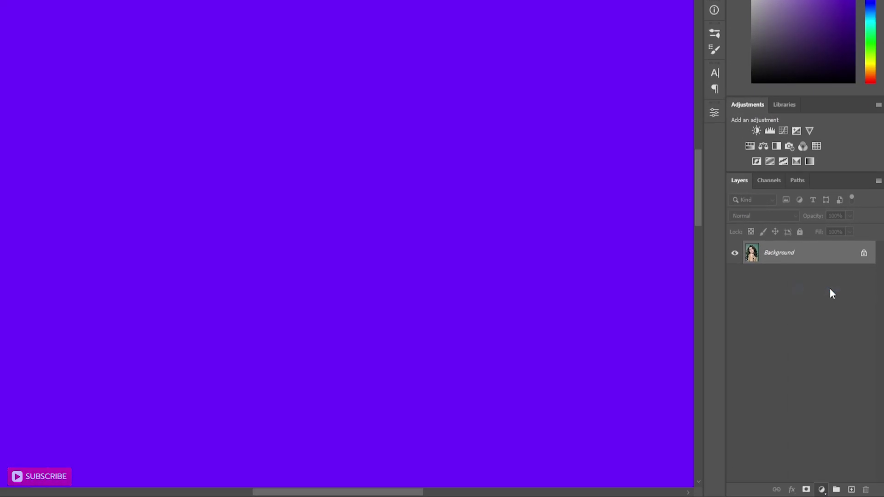
pyautogui.write('ed')
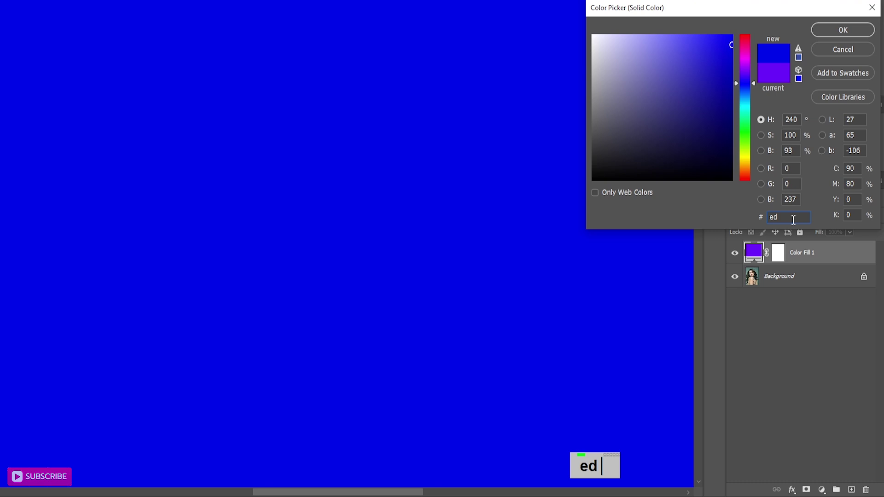
pyautogui.write('1635')
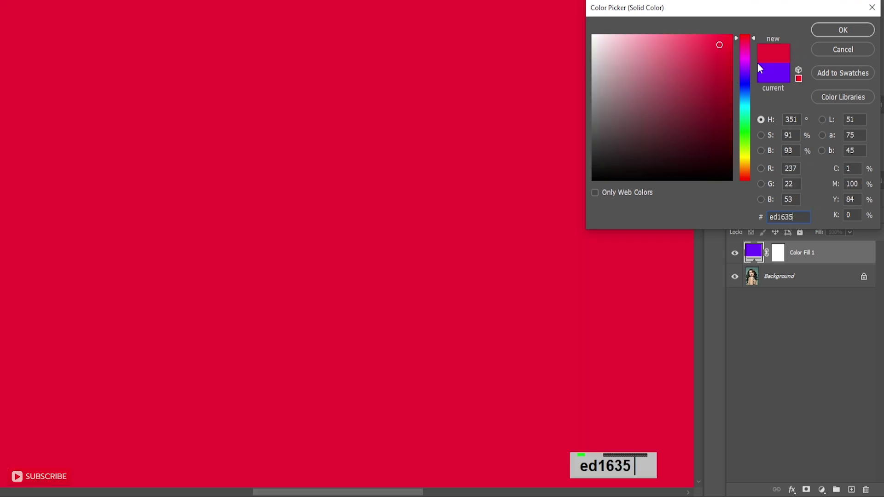
pyautogui.click(823, 28)
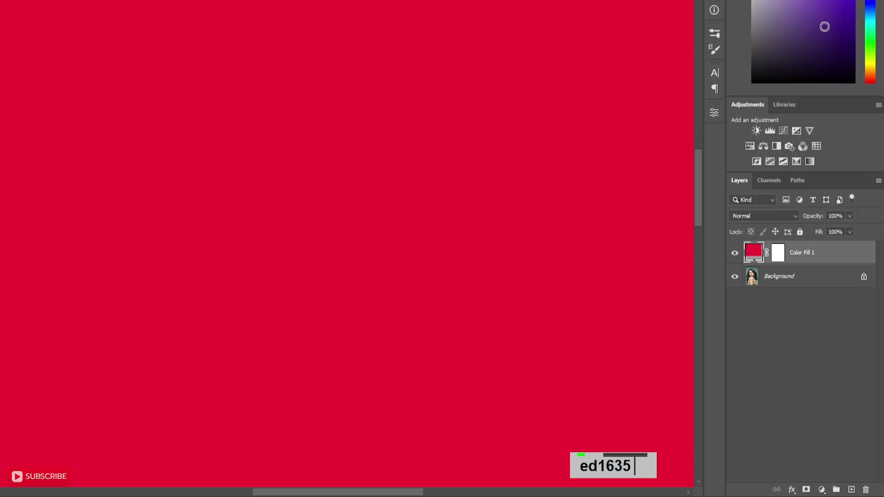
pyautogui.click(778, 260)
# Invert the fill mask to hide the red, and set up a Soft Round brush at 20% flow.
pyautogui.hotkey('ctrl', 'i')
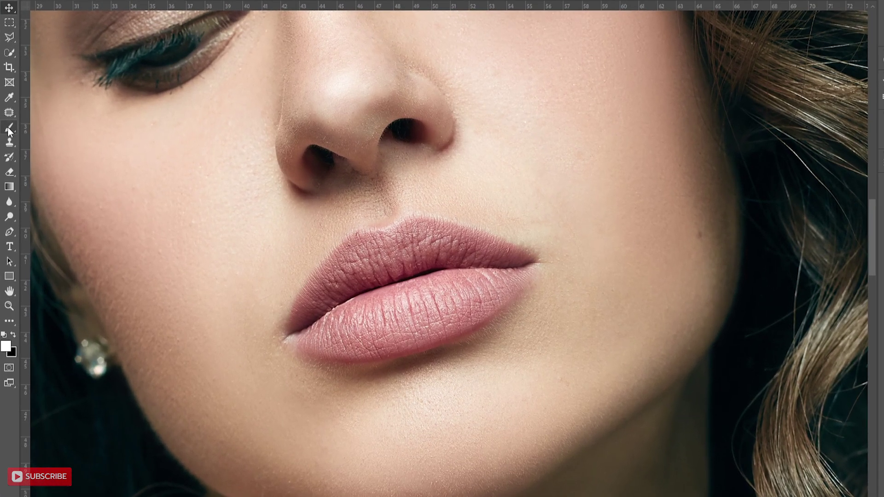
pyautogui.click(9, 147)
pyautogui.click(77, 27)
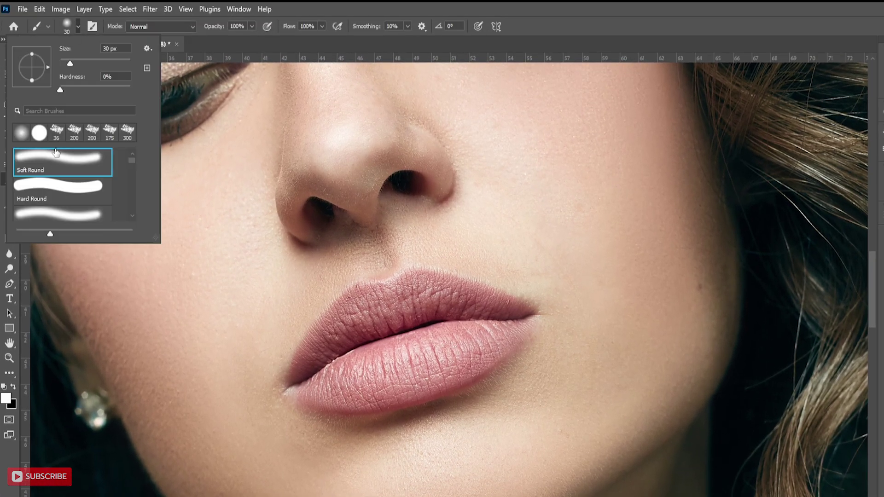
pyautogui.click(327, 6)
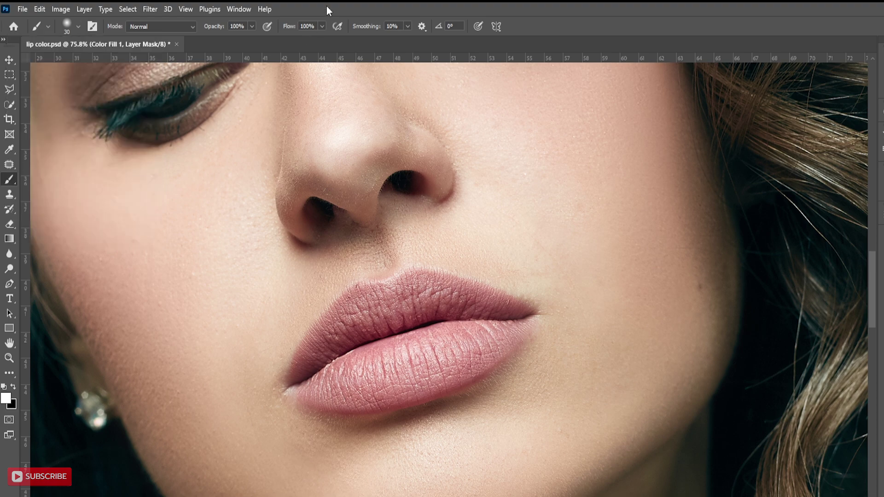
pyautogui.moveTo(290, 26); pyautogui.dragTo(251, 35)
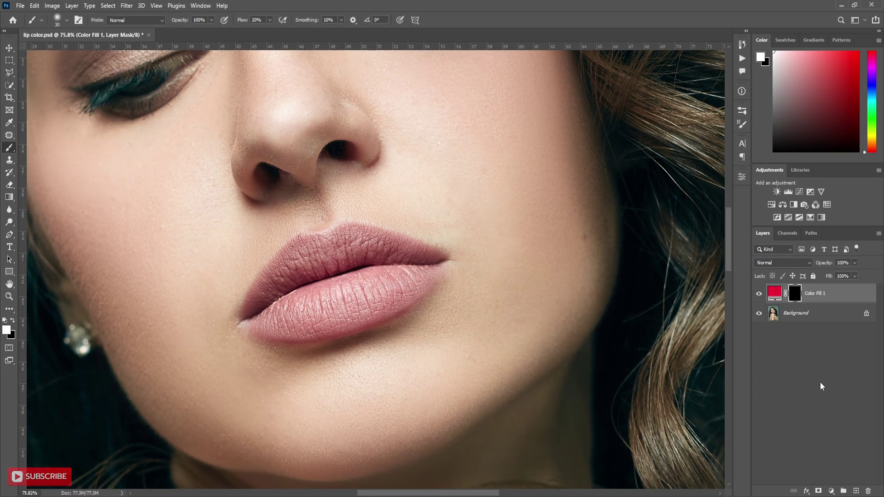
# Set the Color Fill 1 layer's blend mode to Multiply and keep that layer selected.
pyautogui.click(782, 263)
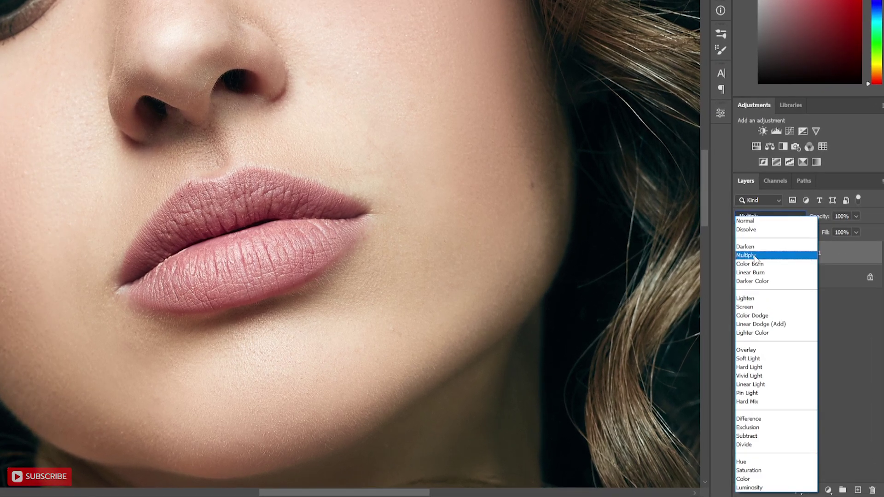
pyautogui.click(755, 256)
pyautogui.click(845, 379)
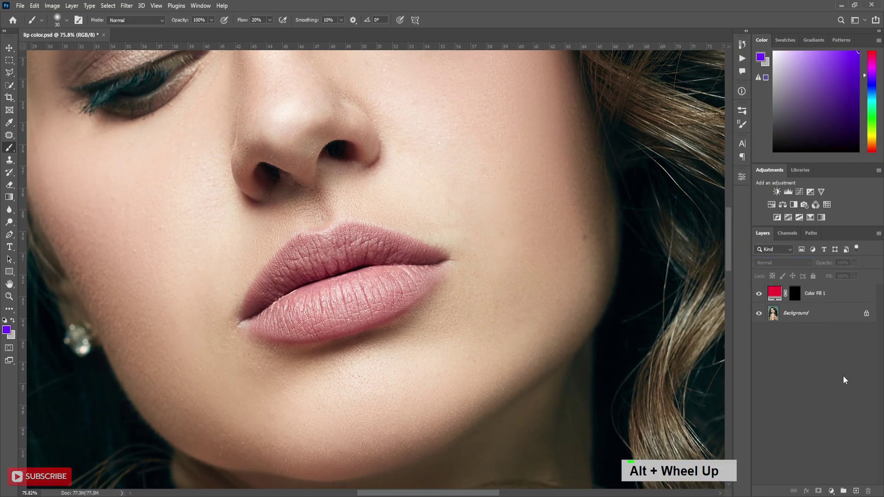
pyautogui.click(819, 298)
pyautogui.scroll(2, 292, 309)
pyautogui.scroll(2, 295, 310)
pyautogui.scroll(-1, 296, 313)
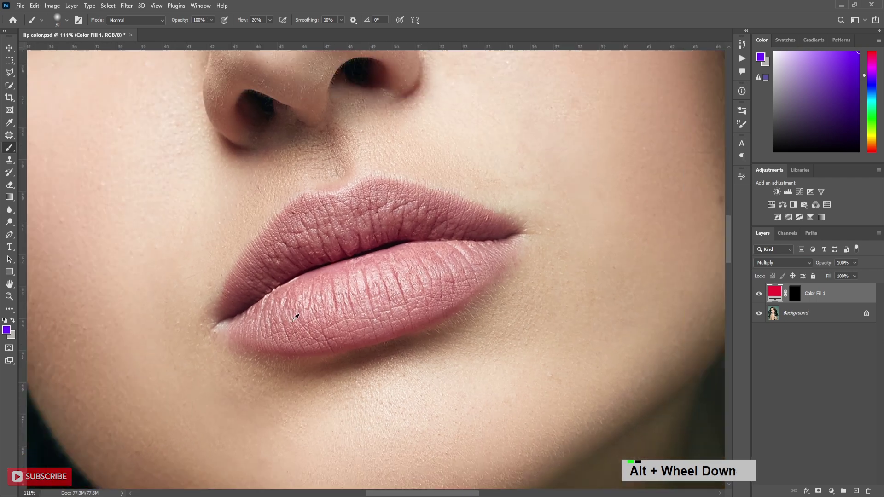
# Trace the lower lip's outline in red on the mask with a small brush.
pyautogui.click(795, 292)
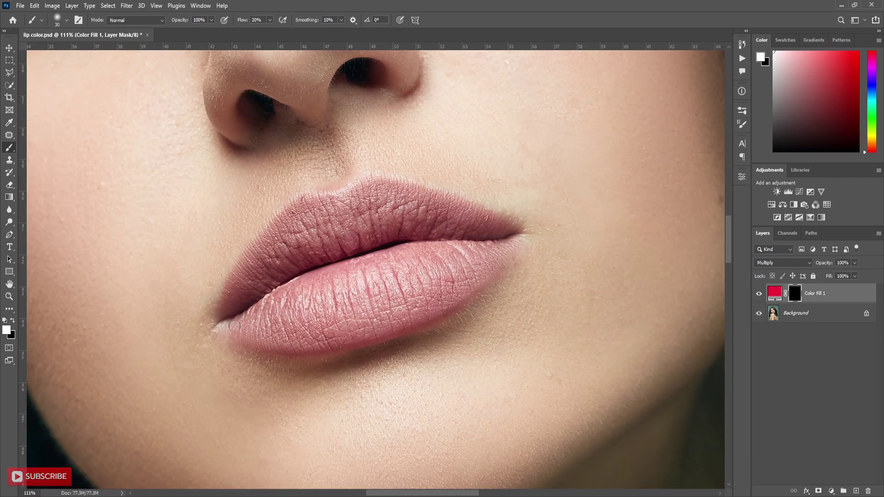
pyautogui.press('[')
pyautogui.press('[')
pyautogui.press('[')
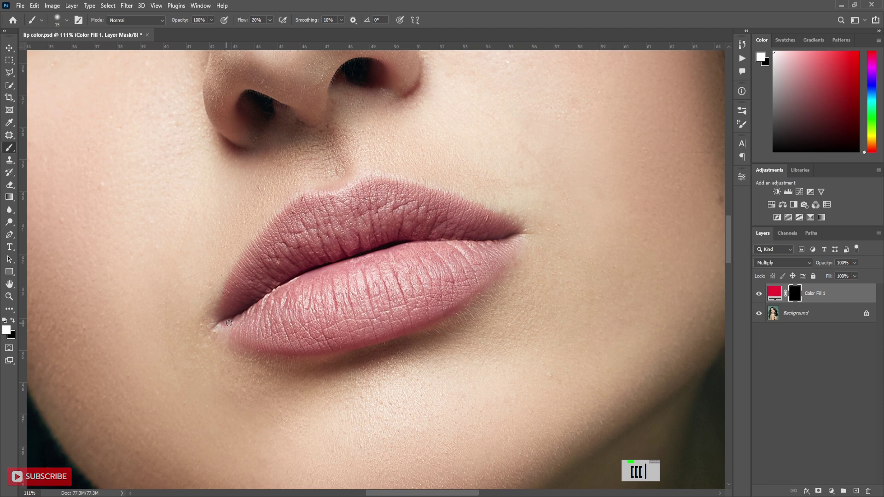
pyautogui.moveTo(248, 313)
pyautogui.mouseDown()
pyautogui.moveTo(368, 257)
pyautogui.moveTo(518, 235)
pyautogui.mouseUp()
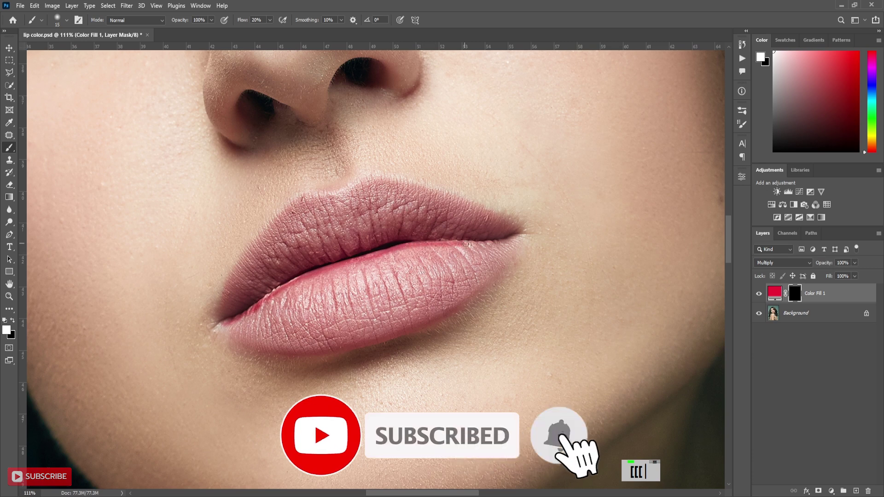
pyautogui.moveTo(489, 275); pyautogui.dragTo(520, 235)
pyautogui.moveTo(431, 323)
pyautogui.mouseDown()
pyautogui.moveTo(472, 295)
pyautogui.moveTo(337, 351)
pyautogui.moveTo(435, 322)
pyautogui.mouseUp()
pyautogui.moveTo(267, 351); pyautogui.dragTo(343, 353)
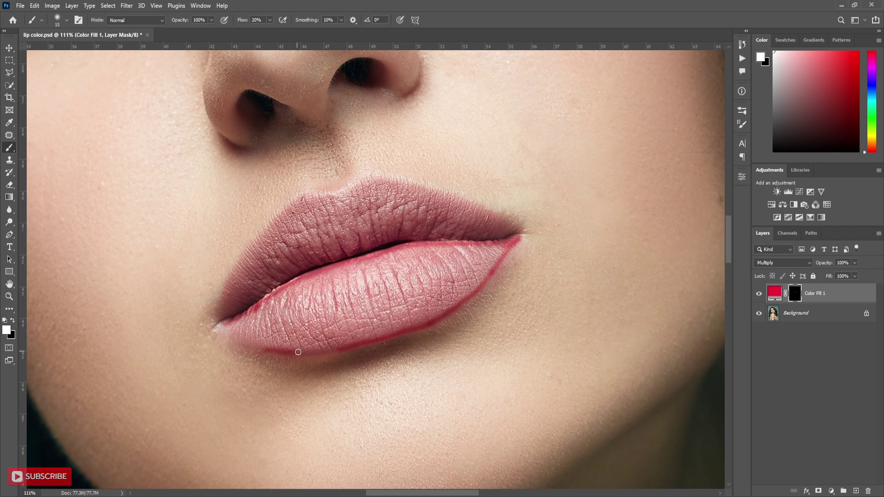
pyautogui.moveTo(226, 328); pyautogui.dragTo(266, 349)
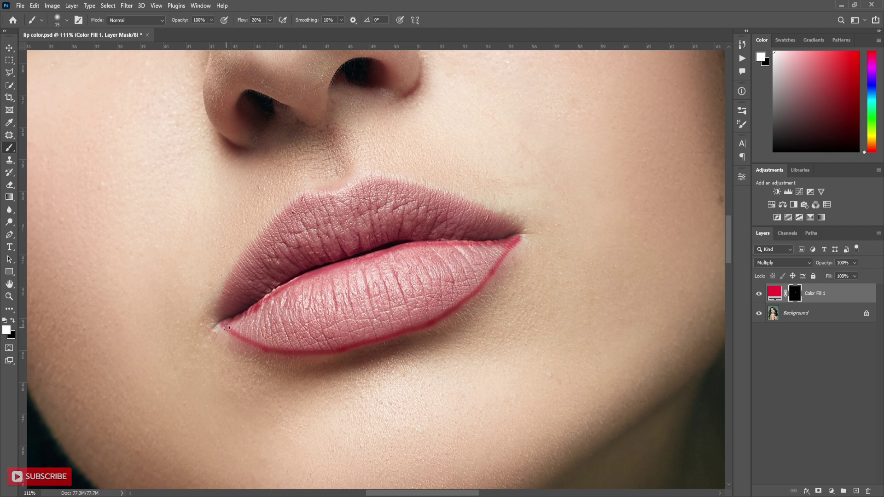
# Fill the rest of the lower lip with red using a larger brush at 100% flow.
pyautogui.press(']')
pyautogui.press(']')
pyautogui.press(']')
pyautogui.moveTo(242, 19); pyautogui.dragTo(258, 19)
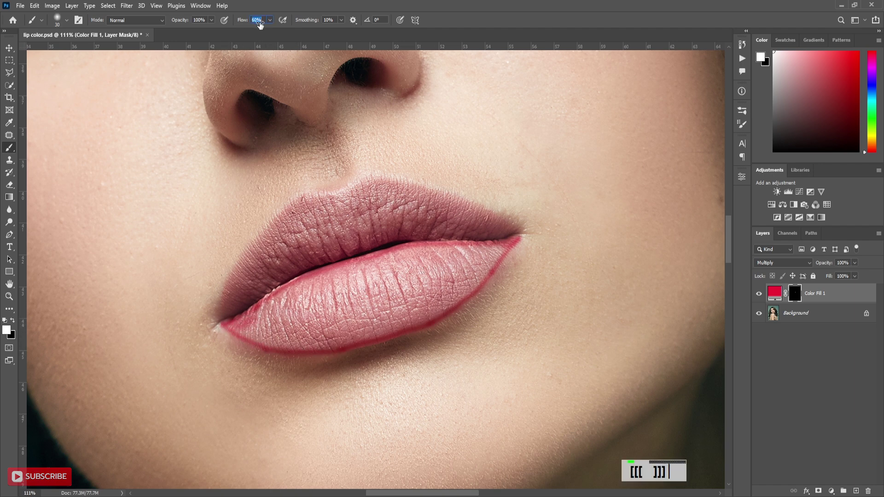
pyautogui.moveTo(234, 323)
pyautogui.mouseDown()
pyautogui.moveTo(343, 269)
pyautogui.moveTo(408, 251)
pyautogui.moveTo(474, 248)
pyautogui.moveTo(492, 261)
pyautogui.moveTo(455, 297)
pyautogui.moveTo(396, 326)
pyautogui.moveTo(318, 344)
pyautogui.moveTo(267, 346)
pyautogui.moveTo(220, 323)
pyautogui.mouseUp()
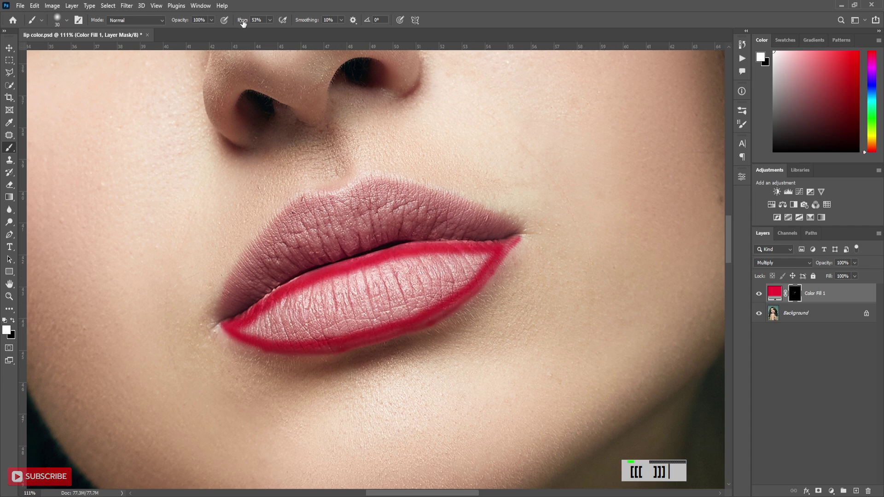
pyautogui.moveTo(243, 20); pyautogui.dragTo(265, 20)
pyautogui.moveTo(248, 327)
pyautogui.mouseDown()
pyautogui.moveTo(343, 276)
pyautogui.moveTo(478, 255)
pyautogui.moveTo(405, 311)
pyautogui.moveTo(322, 283)
pyautogui.moveTo(405, 318)
pyautogui.moveTo(258, 329)
pyautogui.moveTo(274, 322)
pyautogui.mouseUp()
pyautogui.press(']')
pyautogui.moveTo(426, 314)
pyautogui.mouseDown()
pyautogui.moveTo(262, 335)
pyautogui.moveTo(492, 250)
pyautogui.moveTo(431, 309)
pyautogui.moveTo(271, 331)
pyautogui.mouseUp()
pyautogui.press('[')
pyautogui.press('[')
pyautogui.press('[')
pyautogui.press('[')
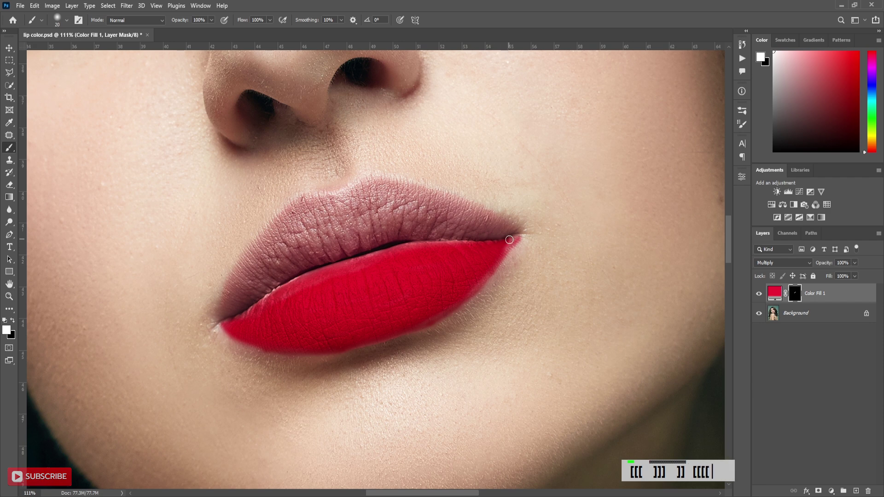
pyautogui.press(']')
pyautogui.moveTo(277, 297)
pyautogui.mouseDown()
pyautogui.moveTo(405, 251)
pyautogui.moveTo(463, 244)
pyautogui.mouseUp()
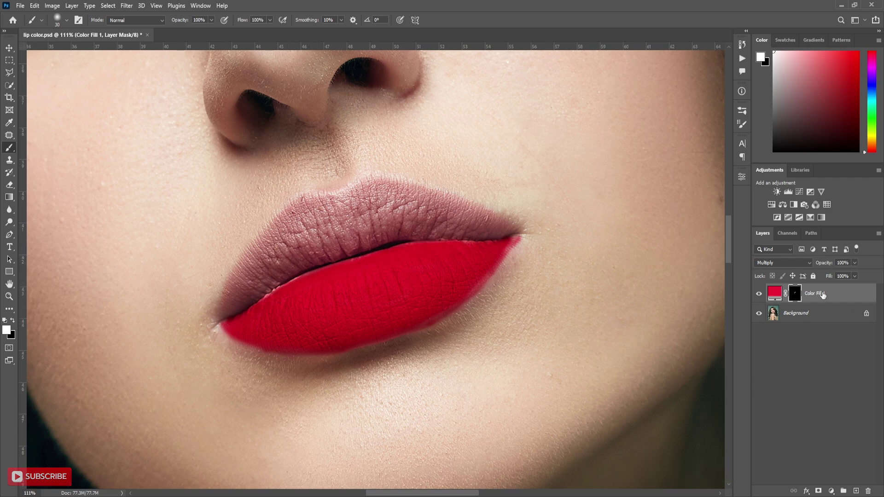
# Drag Color Fill 1's Underlying Layer white Blend If slider to 213 so lip highlights show through.
pyautogui.doubleClick(864, 297)
pyautogui.moveTo(736, 98)
pyautogui.mouseDown()
pyautogui.moveTo(715, 93)
pyautogui.moveTo(723, 83)
pyautogui.mouseUp()
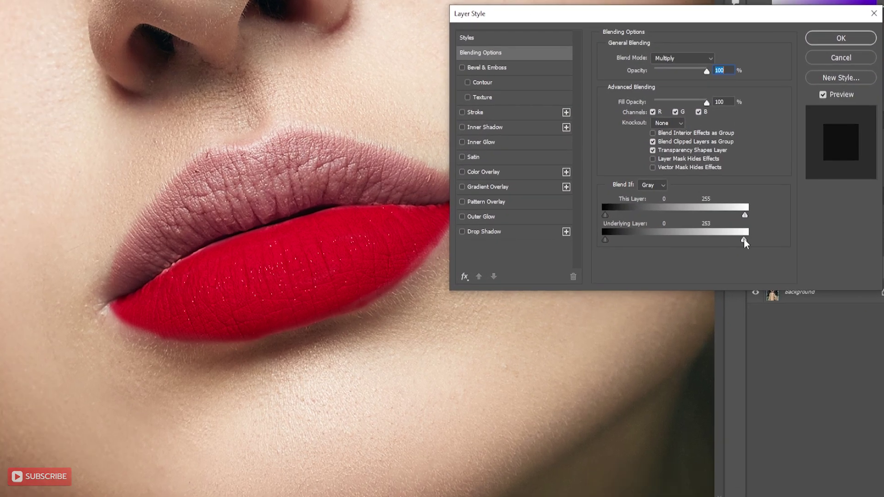
pyautogui.moveTo(750, 269)
pyautogui.mouseDown()
pyautogui.moveTo(730, 269)
pyautogui.moveTo(721, 239)
pyautogui.moveTo(682, 240)
pyautogui.moveTo(741, 240)
pyautogui.moveTo(682, 243)
pyautogui.moveTo(691, 242)
pyautogui.mouseUp()
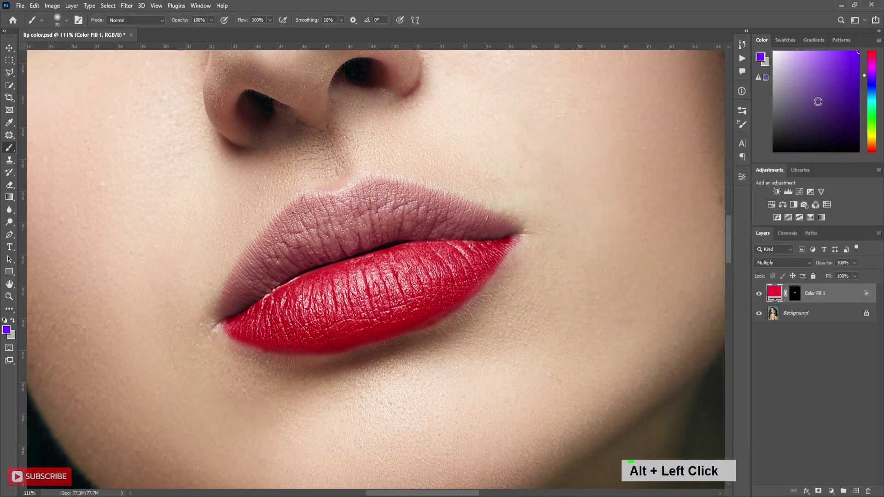
# Rename the fill layer to 'bottom lip 1'.
pyautogui.doubleClick(812, 294)
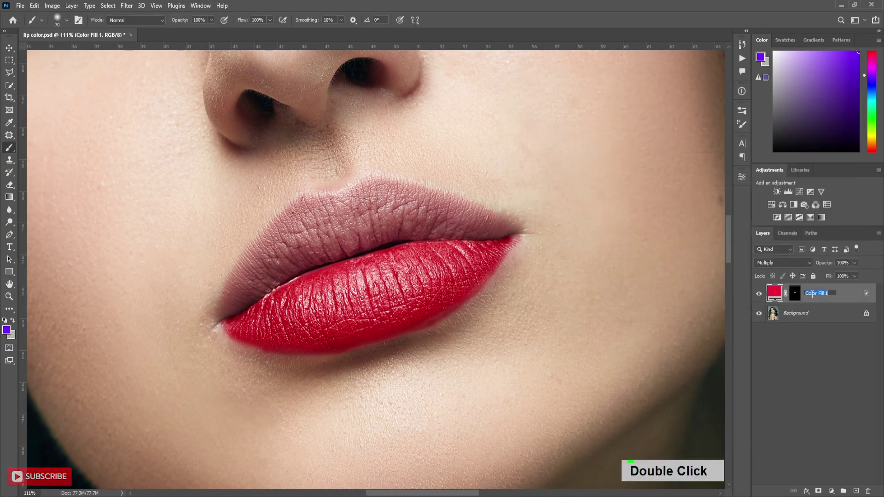
pyautogui.write('bottom')
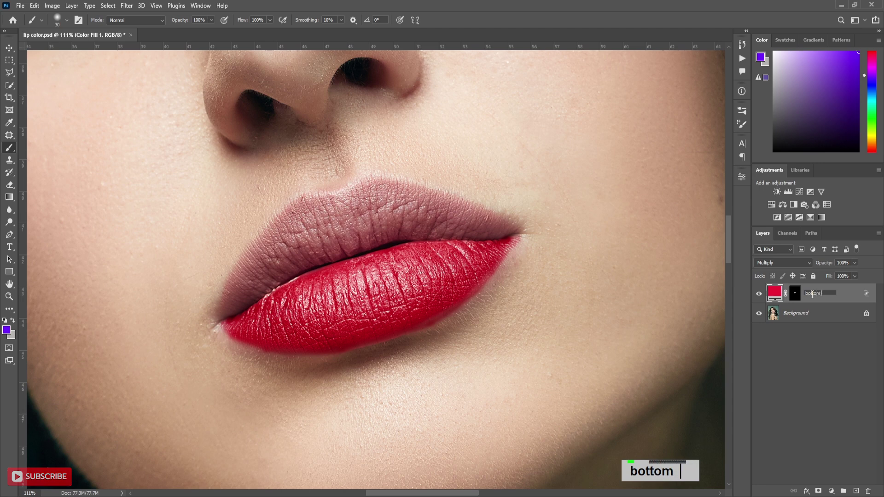
pyautogui.write(' lip 1')
pyautogui.press('Return')
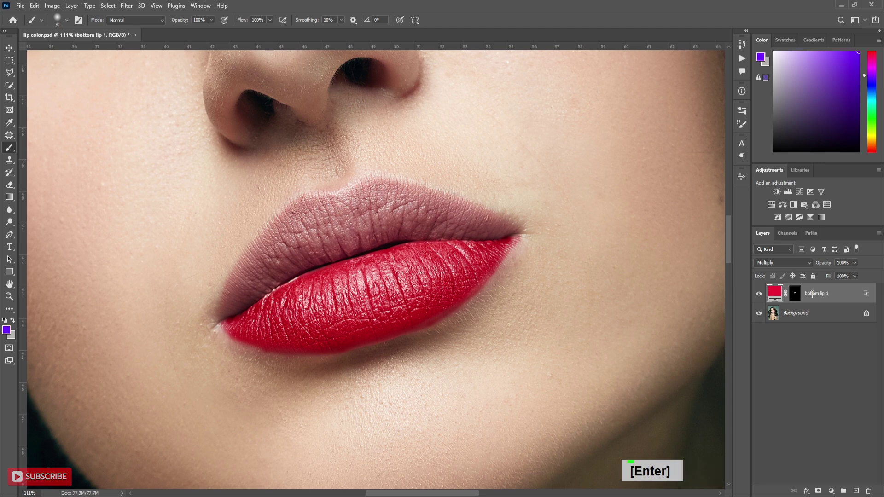
# Duplicate bottom lip 1 and name the copy 'bottom lip 2'.
pyautogui.hotkey('ctrl', 'j')
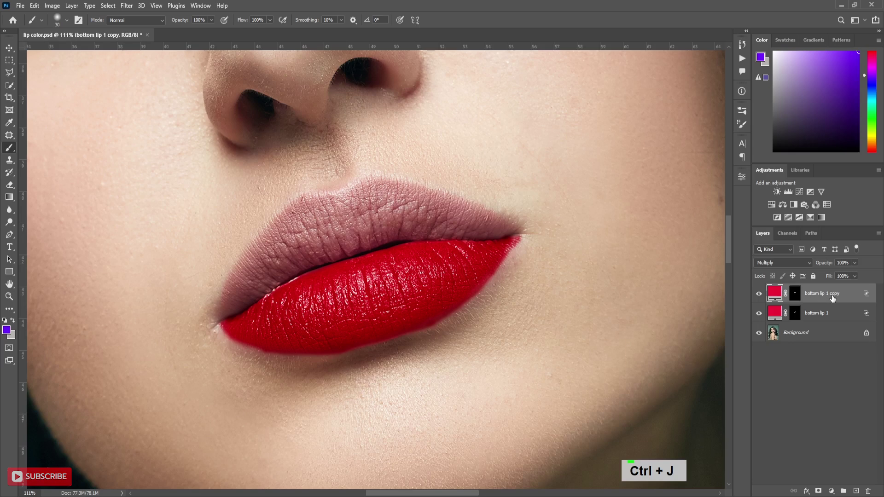
pyautogui.doubleClick(834, 294)
pyautogui.click(834, 294)
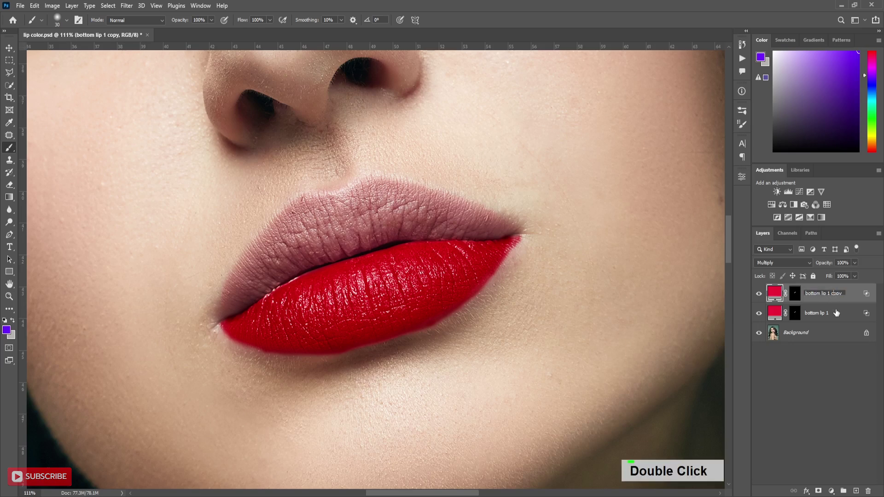
pyautogui.press('Delete')
pyautogui.press('Delete')
pyautogui.press('Delete')
pyautogui.press('BackSpace')
pyautogui.press('BackSpace')
pyautogui.press('BackSpace')
pyautogui.write('2')
pyautogui.press('Return')
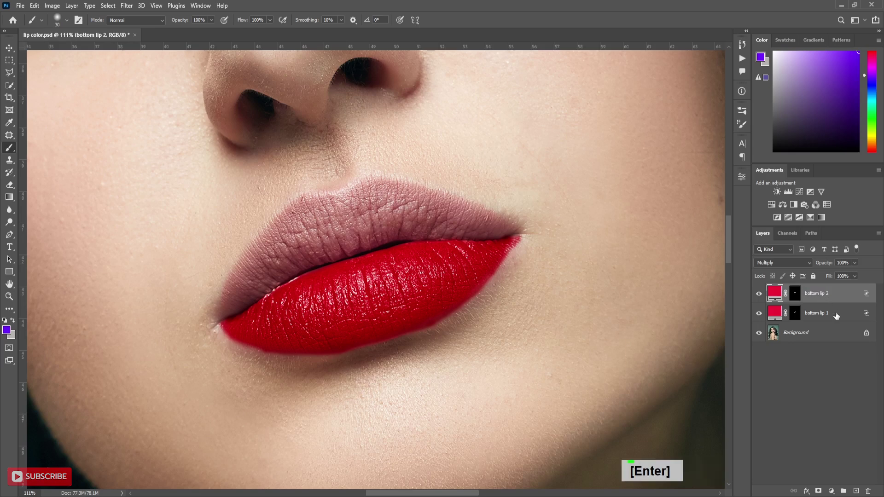
# Recolour bottom lip 2's fill to ec354f and select its layer mask.
pyautogui.doubleClick(772, 295)
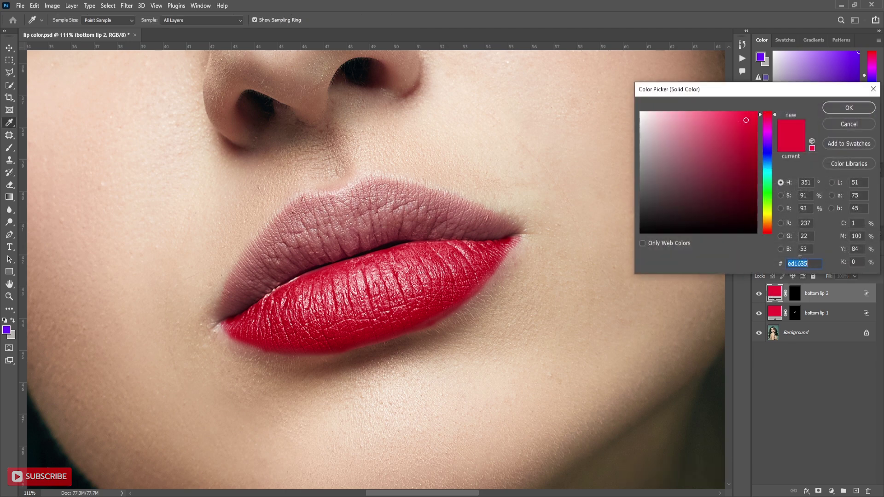
pyautogui.write('ec35')
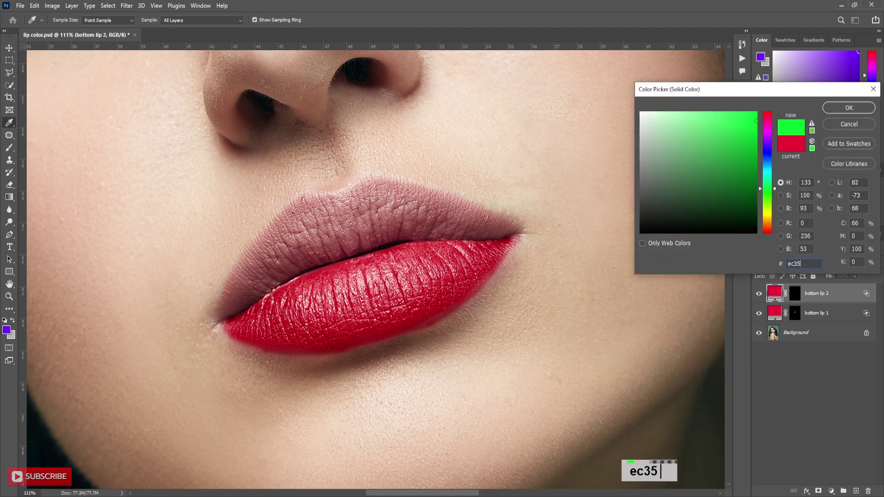
pyautogui.write('4f')
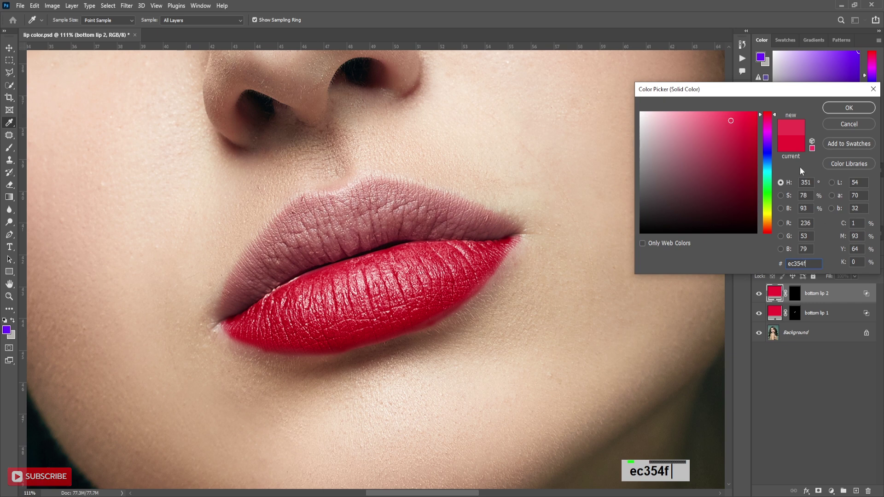
pyautogui.click(845, 109)
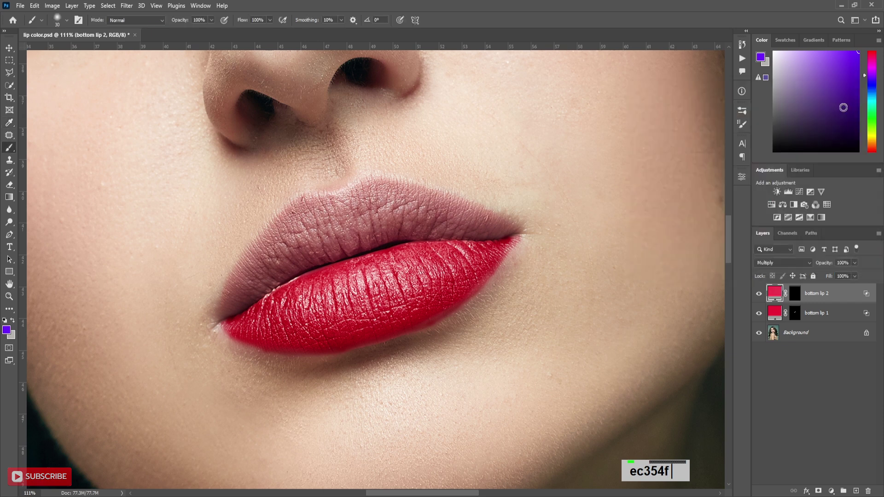
pyautogui.click(796, 300)
# Split and spread bottom lip 2's Underlying Layer Blend If slider to keep red out of dark tones.
pyautogui.doubleClick(868, 296)
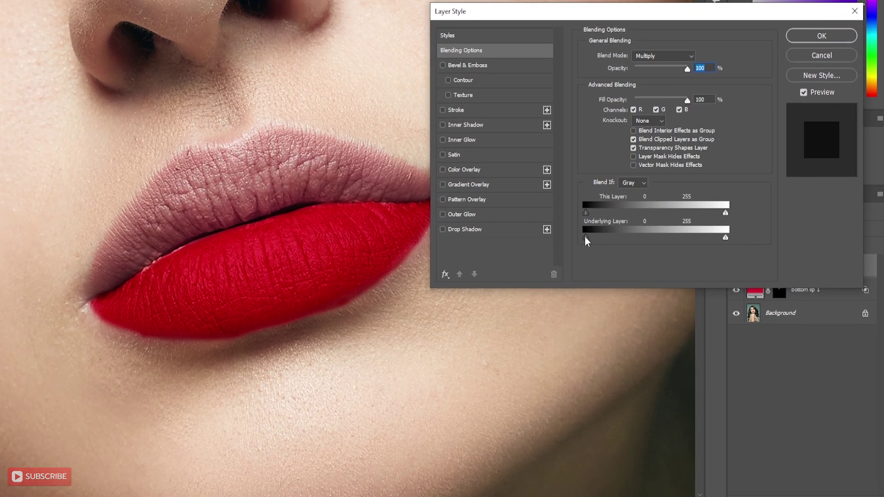
pyautogui.moveTo(586, 238)
pyautogui.mouseDown()
pyautogui.moveTo(676, 238)
pyautogui.moveTo(594, 238)
pyautogui.moveTo(610, 238)
pyautogui.mouseUp()
pyautogui.moveTo(664, 238)
pyautogui.mouseDown()
pyautogui.moveTo(724, 237)
pyautogui.moveTo(703, 238)
pyautogui.mouseUp()
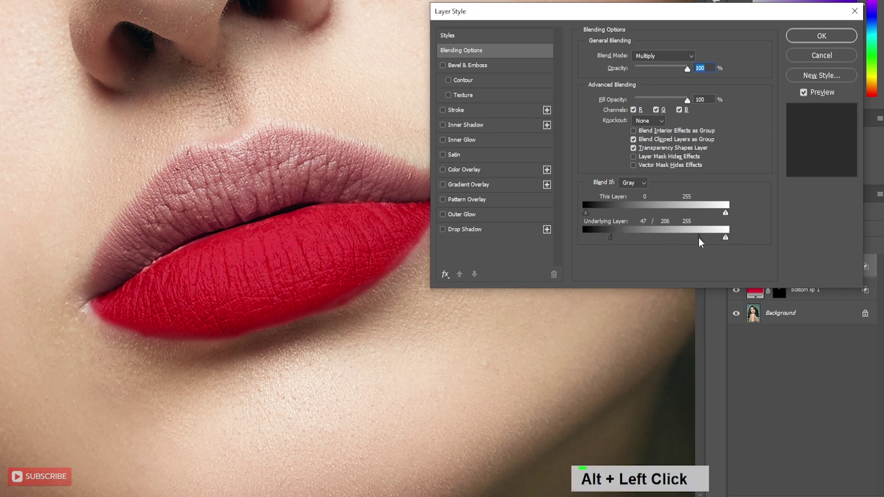
pyautogui.moveTo(610, 238); pyautogui.dragTo(643, 237)
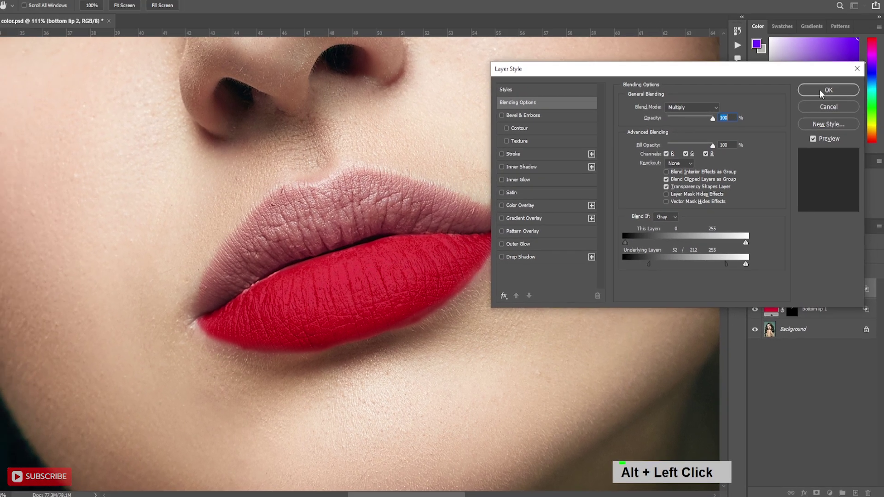
# Apply the blending changes, set bottom lip 2 to Screen, and toggle lip layers to compare.
pyautogui.click(831, 89)
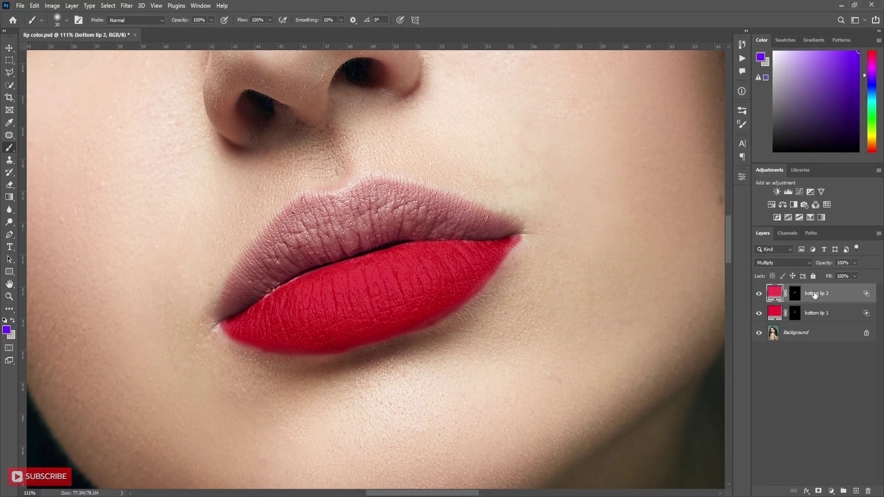
pyautogui.click(806, 264)
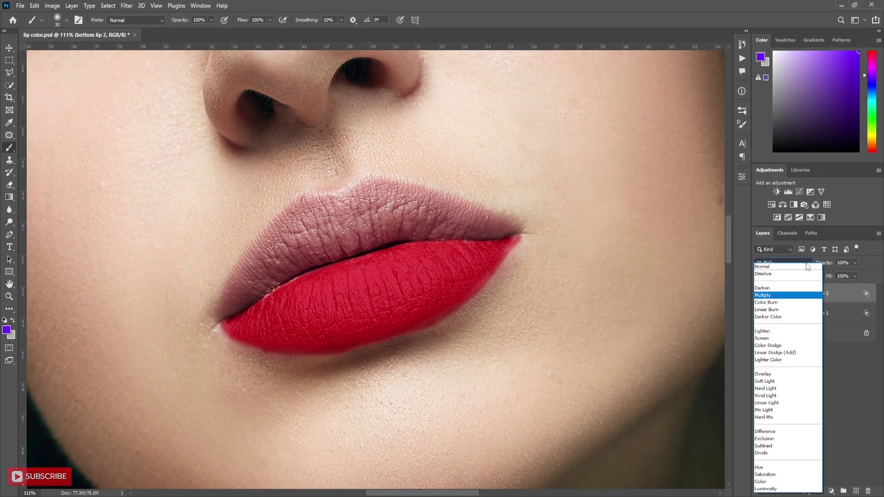
pyautogui.click(766, 338)
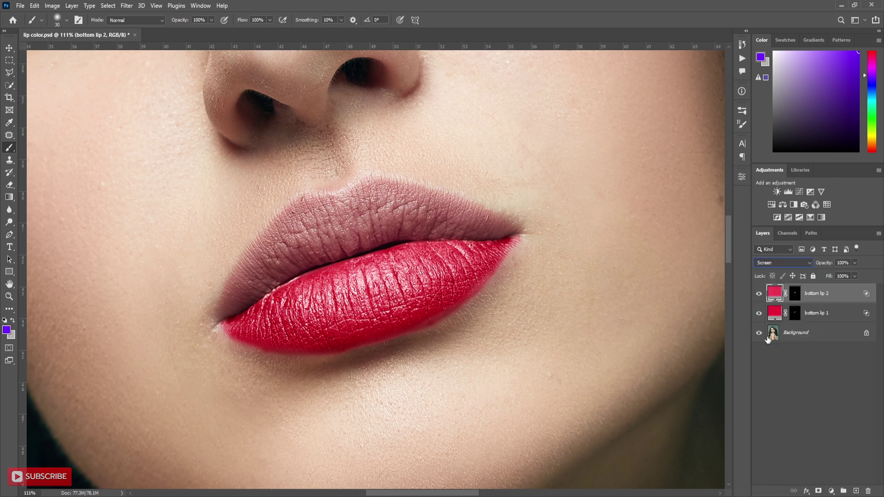
pyautogui.click(759, 295)
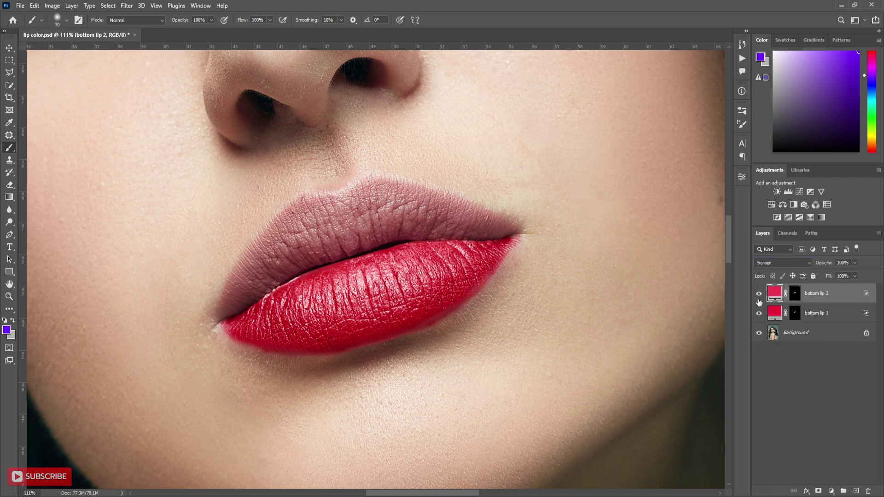
pyautogui.click(758, 313)
# Alt-drag a copy of bottom lip 1 to the top of the layer stack.
pyautogui.scroll(-2, 243, 316)
pyautogui.click(837, 314)
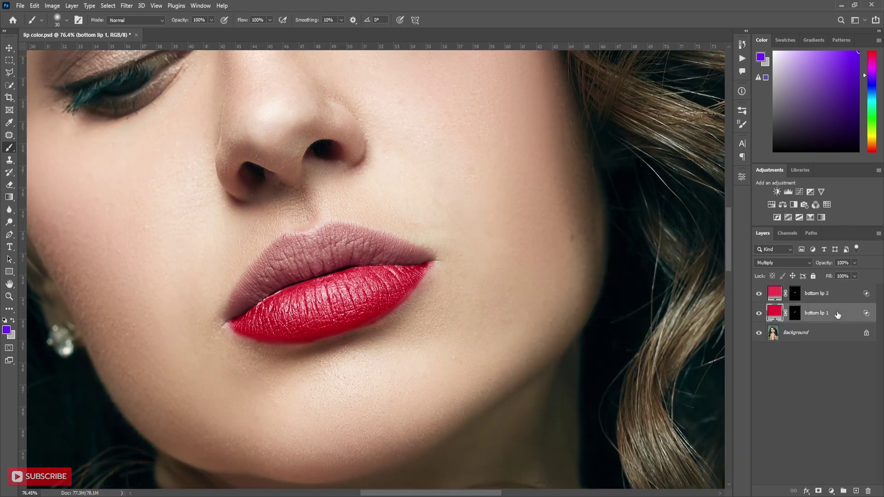
pyautogui.press('alt')
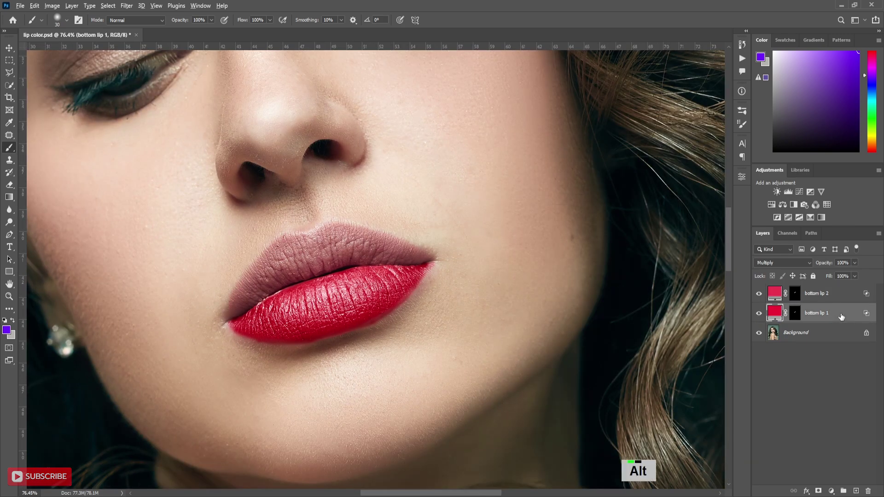
pyautogui.moveTo(842, 316); pyautogui.dragTo(837, 284)
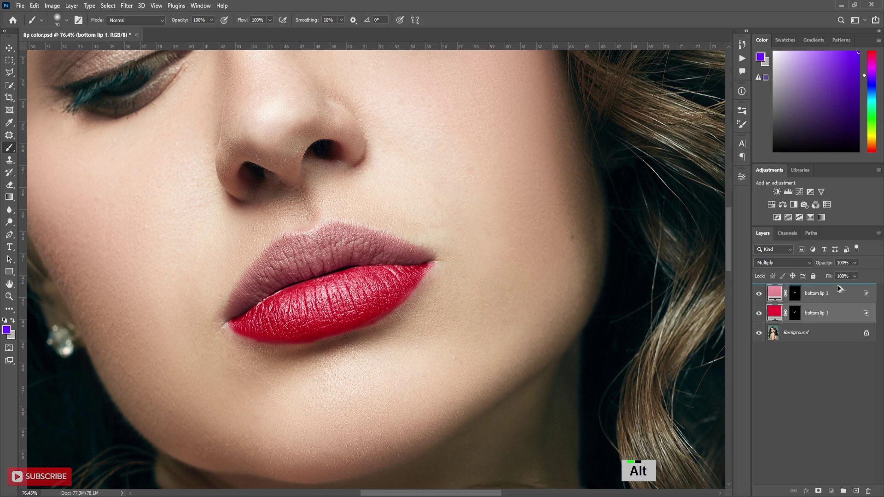
# Rename the copied layer to 'upper lip 1'.
pyautogui.doubleClick(812, 294)
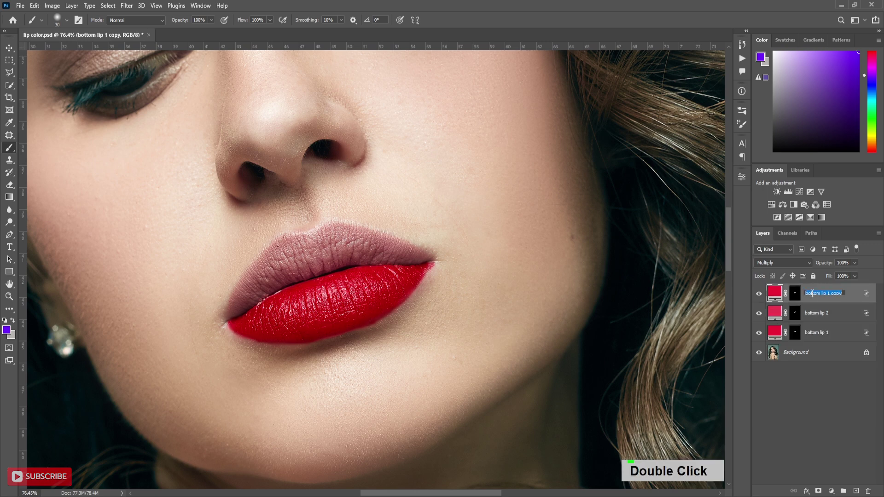
pyautogui.write('upp')
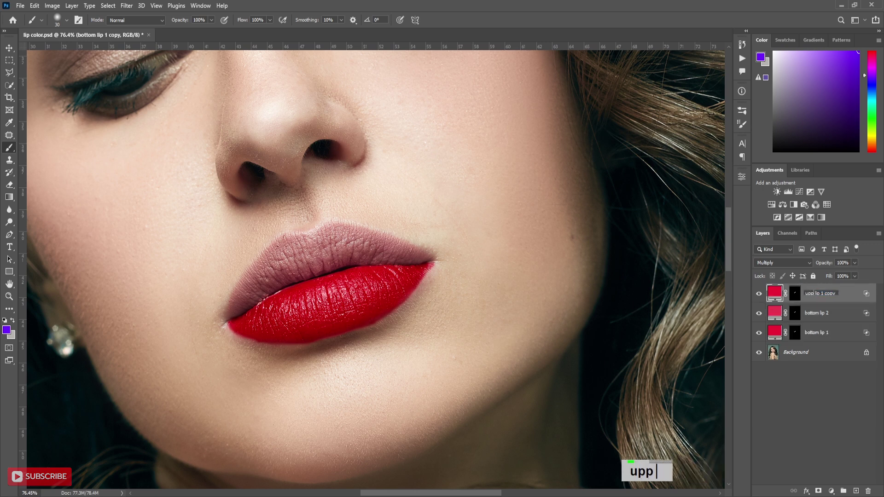
pyautogui.write('er')
pyautogui.press('Return')
pyautogui.doubleClick(835, 294)
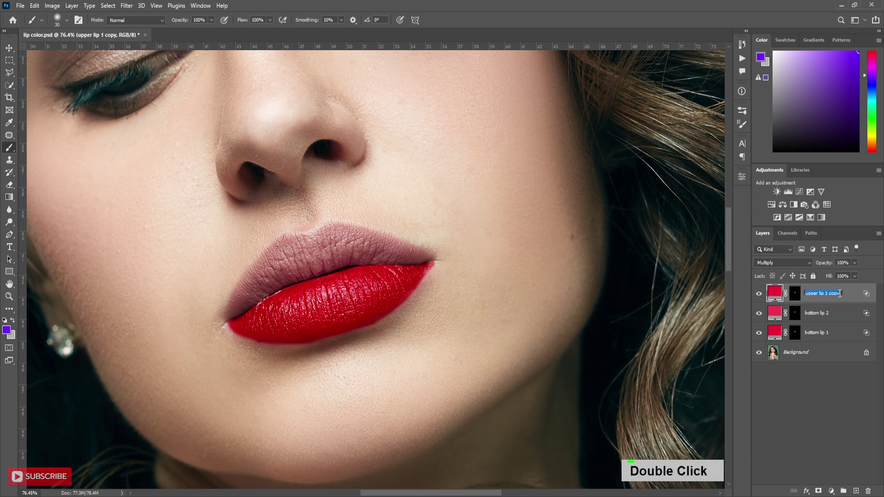
pyautogui.press('BackSpace')
pyautogui.press('BackSpace')
pyautogui.press('BackSpace')
pyautogui.press('BackSpace')
pyautogui.press('Return')
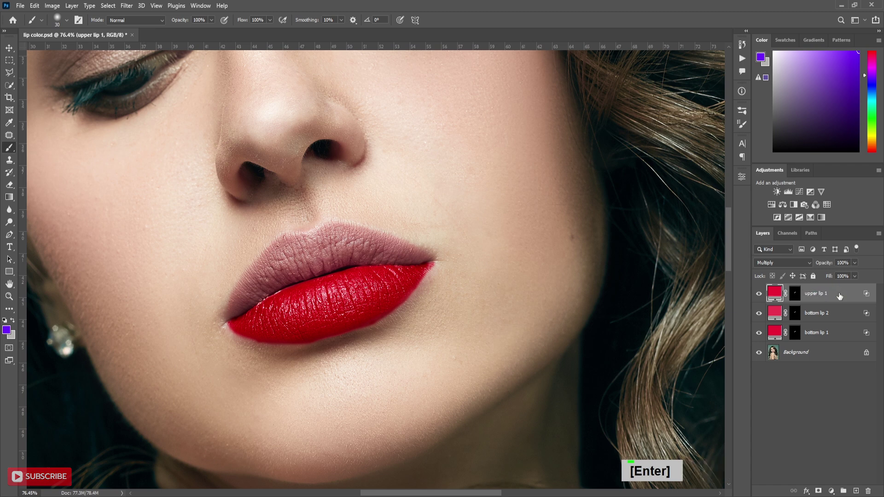
# Fill upper lip 1's layer mask entirely with black using Ctrl+Backspace.
pyautogui.click(795, 295)
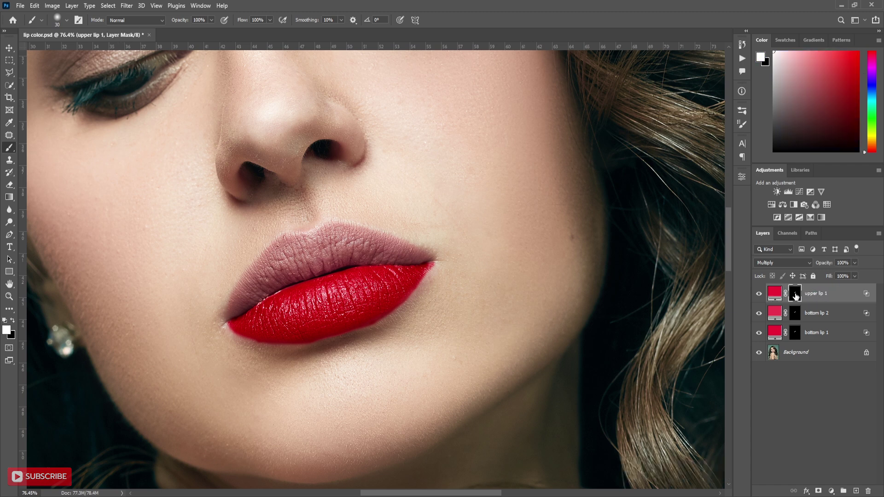
pyautogui.press('ctrl')
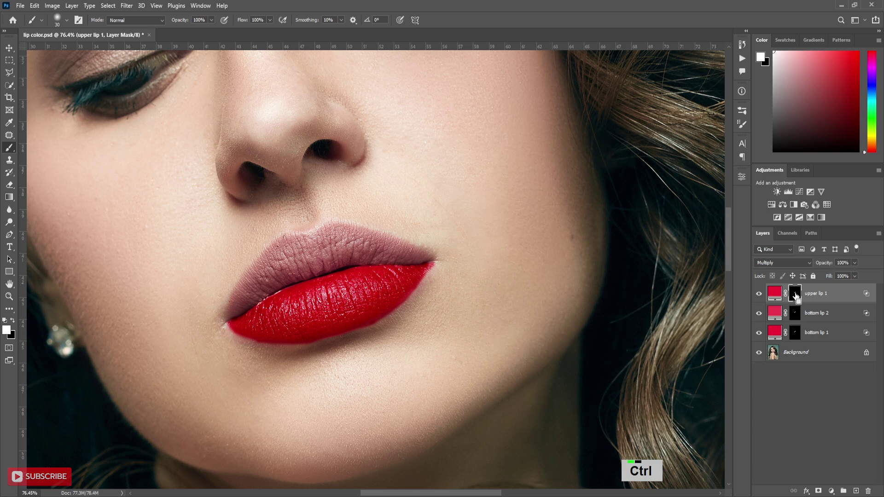
pyautogui.hotkey('ctrl', 'BackSpace')
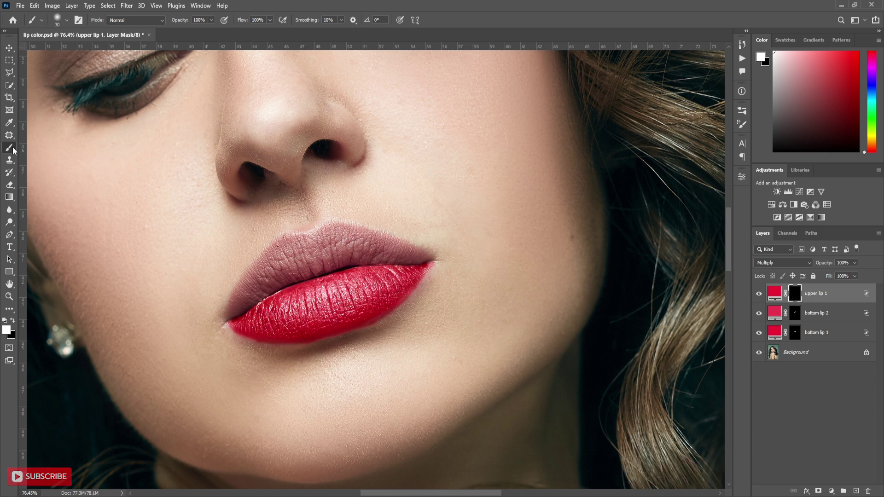
# At 20% brush flow, paint red along the upper lip's left edge and corner.
pyautogui.moveTo(242, 21); pyautogui.dragTo(207, 31)
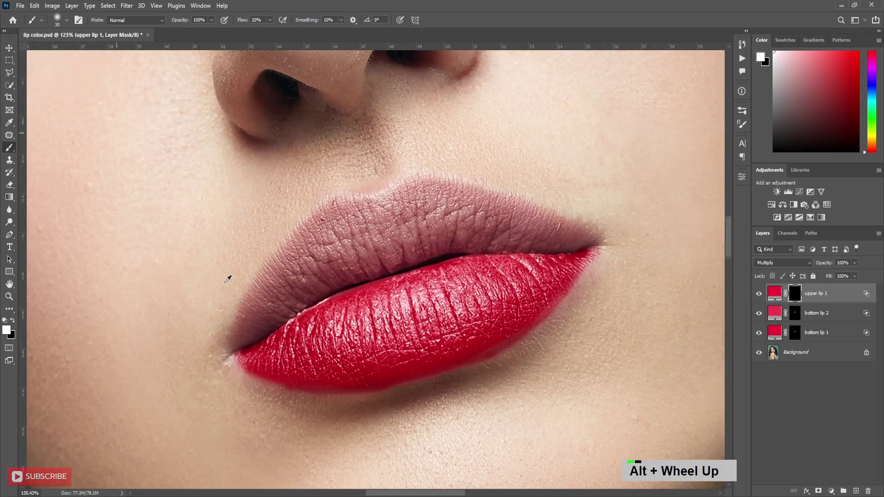
pyautogui.keyDown('alt'); pyautogui.scroll(2, 228, 276); pyautogui.keyUp('alt')
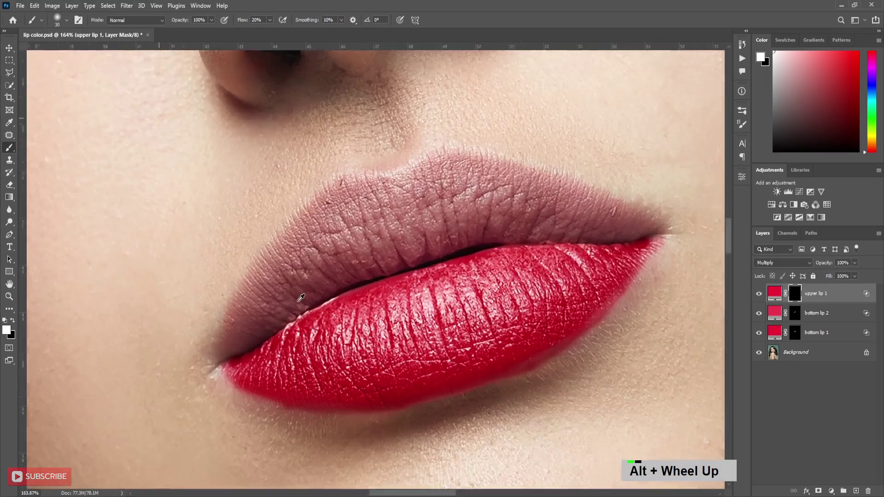
pyautogui.keyDown('alt'); pyautogui.scroll(2, 282, 316); pyautogui.keyUp('alt')
pyautogui.press('[')
pyautogui.press('[')
pyautogui.press('[')
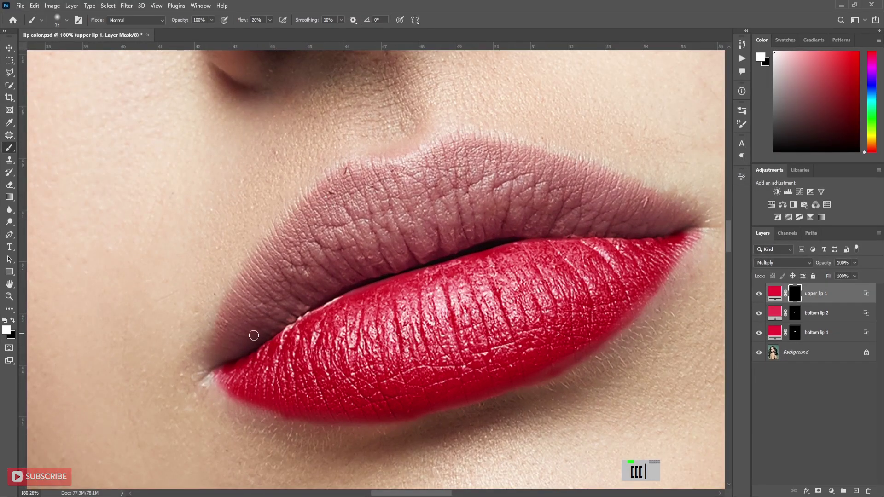
pyautogui.moveTo(217, 359)
pyautogui.mouseDown()
pyautogui.moveTo(318, 192)
pyautogui.moveTo(419, 159)
pyautogui.moveTo(541, 156)
pyautogui.mouseUp()
pyautogui.press(']')
pyautogui.press(']')
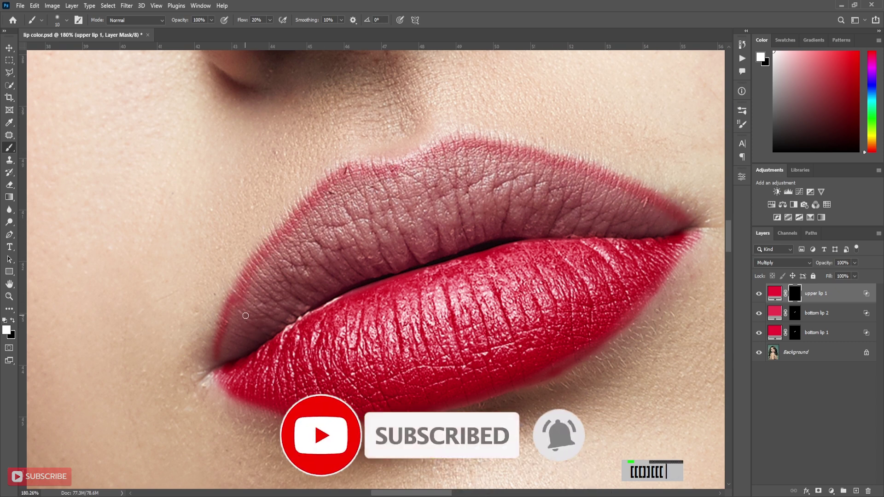
pyautogui.moveTo(244, 299)
pyautogui.mouseDown()
pyautogui.moveTo(223, 357)
pyautogui.moveTo(406, 261)
pyautogui.moveTo(680, 226)
pyautogui.mouseUp()
# Raise the brush flow to full and fill the rest of the upper lip with red.
pyautogui.hotkey('shift', '5')
pyautogui.hotkey('shift', '4')
pyautogui.press('[')
pyautogui.press('[')
pyautogui.press('[')
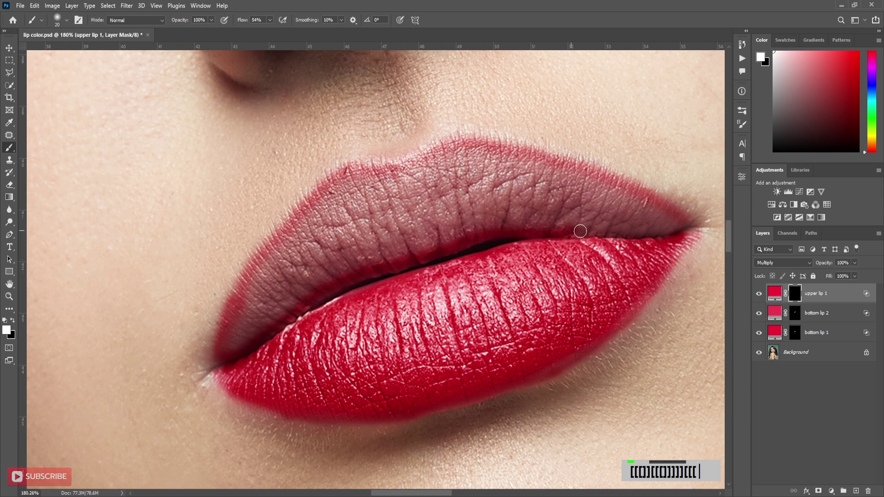
pyautogui.press(']')
pyautogui.moveTo(262, 282)
pyautogui.mouseDown()
pyautogui.moveTo(227, 351)
pyautogui.moveTo(409, 177)
pyautogui.moveTo(676, 223)
pyautogui.mouseUp()
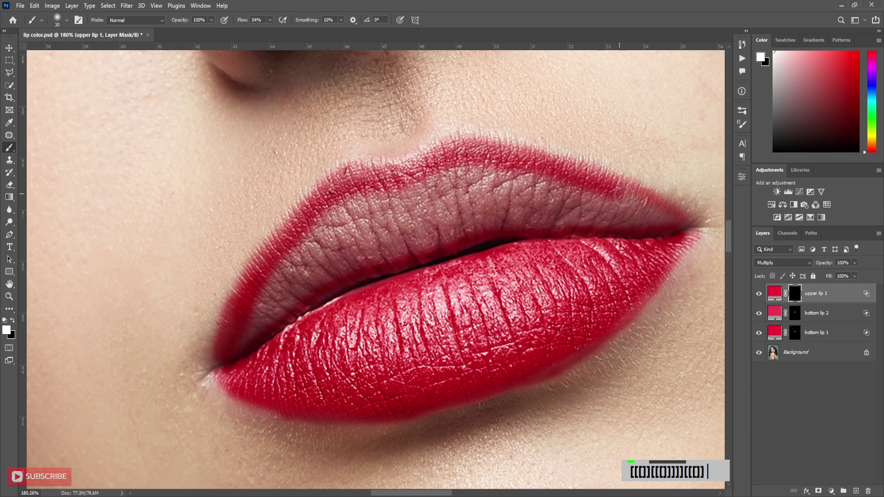
pyautogui.hotkey('shift', '0')
pyautogui.moveTo(244, 338)
pyautogui.mouseDown()
pyautogui.moveTo(312, 289)
pyautogui.moveTo(489, 223)
pyautogui.moveTo(647, 221)
pyautogui.moveTo(400, 234)
pyautogui.moveTo(256, 291)
pyautogui.moveTo(322, 243)
pyautogui.moveTo(555, 177)
pyautogui.moveTo(385, 202)
pyautogui.mouseUp()
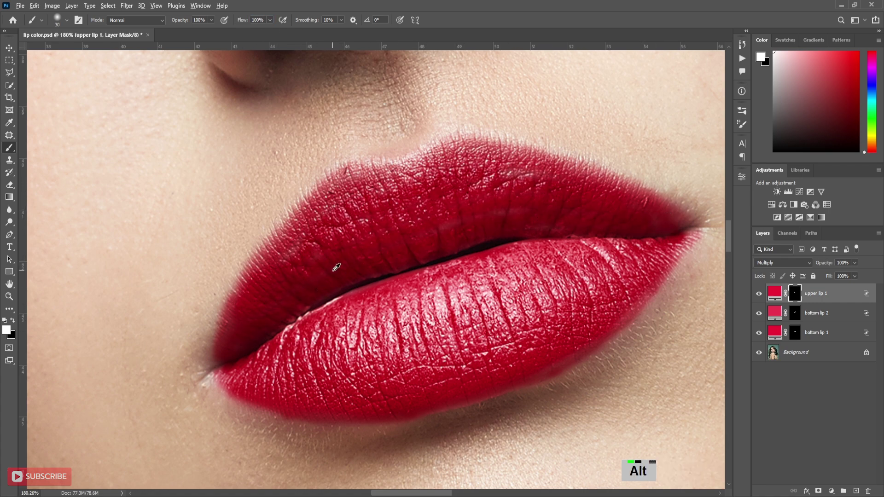
pyautogui.scroll(-3, 335, 276)
pyautogui.scroll(-1, 335, 276)
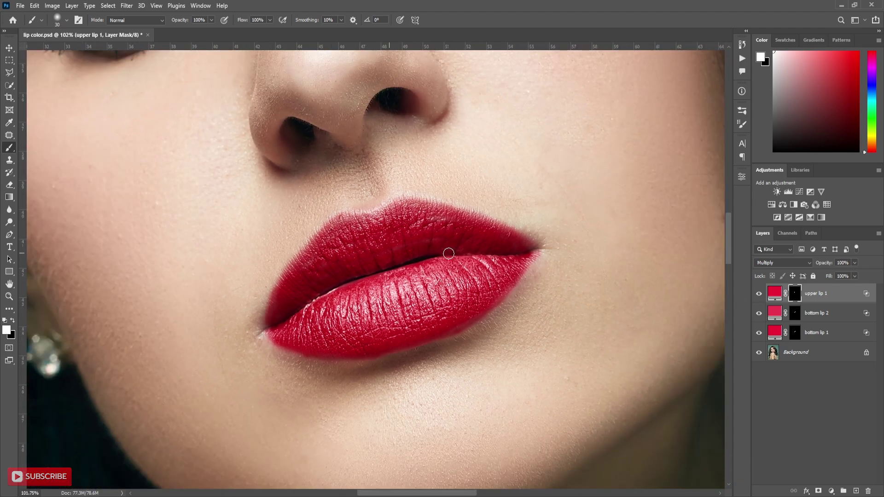
# Set upper lip 1's Underlying Layer highlight slider to 255 in Blending Options.
pyautogui.doubleClick(870, 297)
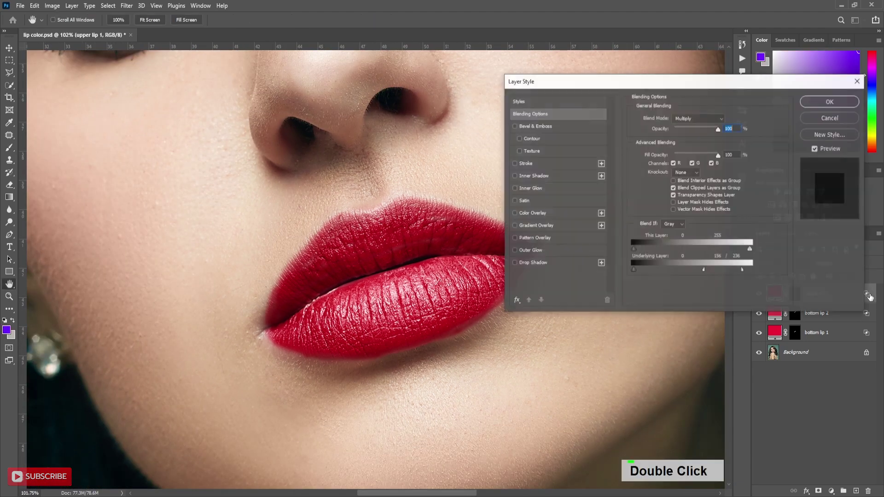
pyautogui.moveTo(741, 268)
pyautogui.mouseDown()
pyautogui.moveTo(754, 269)
pyautogui.moveTo(689, 273)
pyautogui.mouseUp()
pyautogui.click(829, 101)
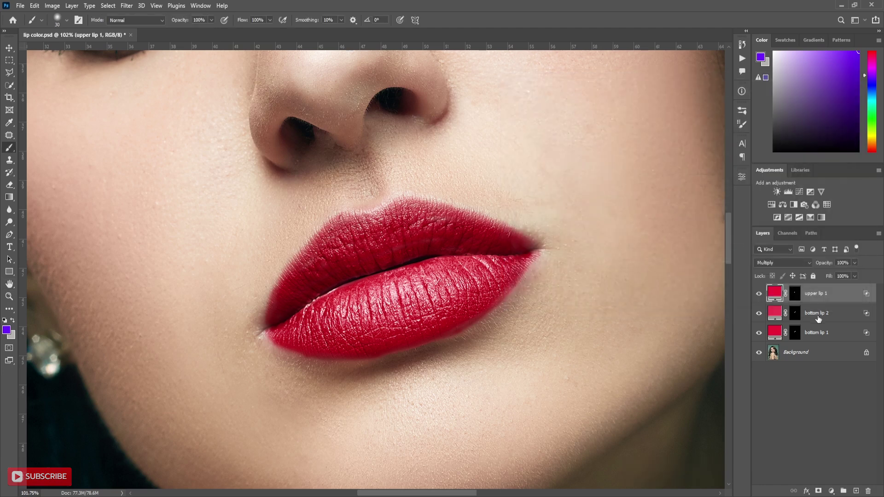
# Duplicate bottom lip 2 above upper lip 1 and mask the copy to show only on the upper lip.
pyautogui.click(832, 318)
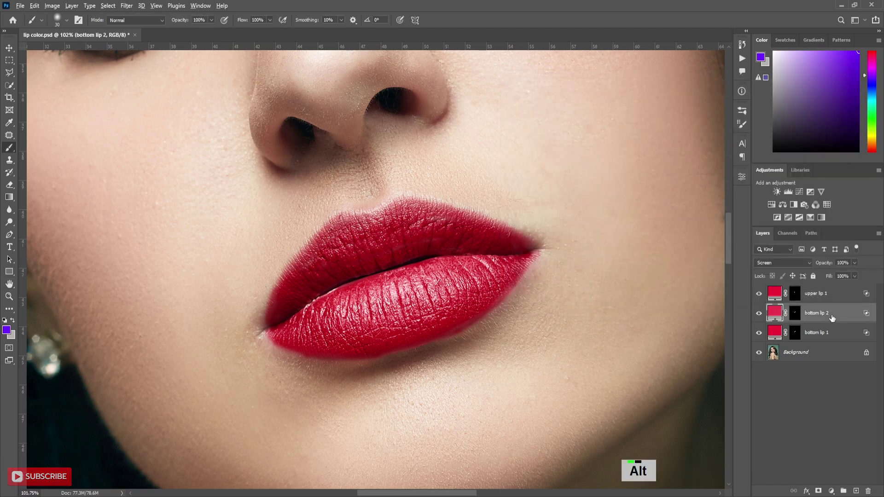
pyautogui.moveTo(832, 318); pyautogui.dragTo(828, 289)
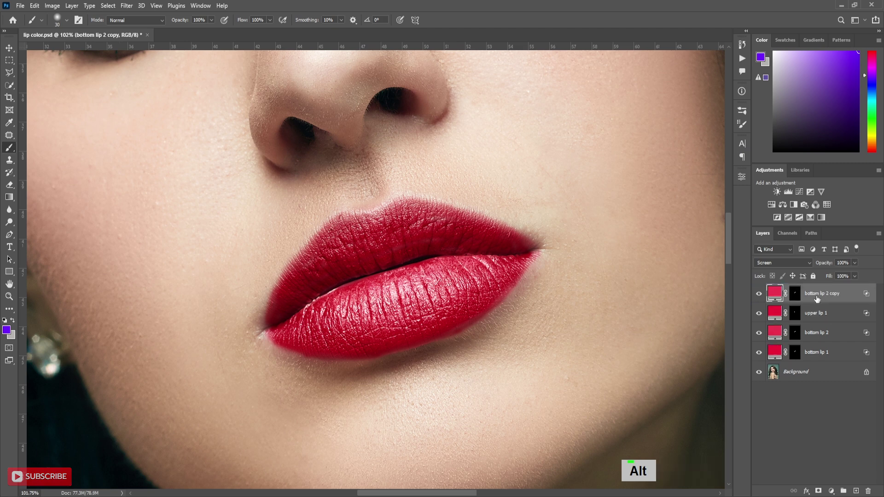
pyautogui.click(798, 296)
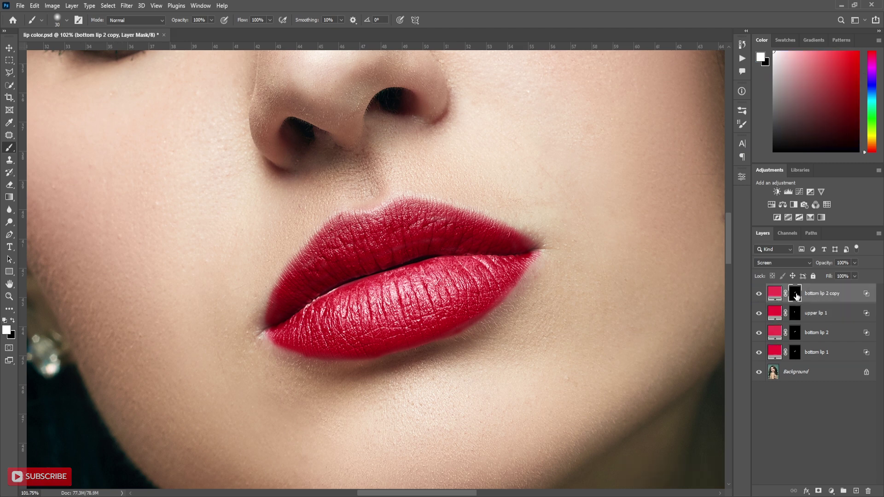
pyautogui.press('ctrl')
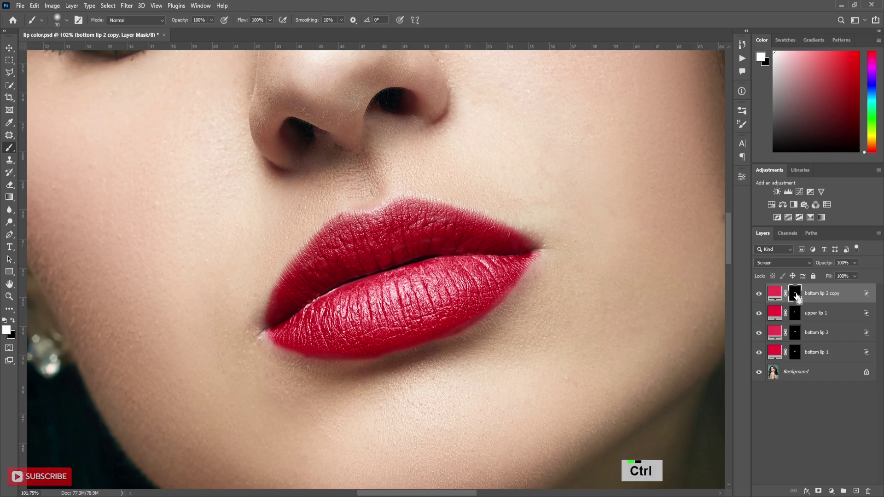
pyautogui.hotkey('ctrl', 'BackSpace')
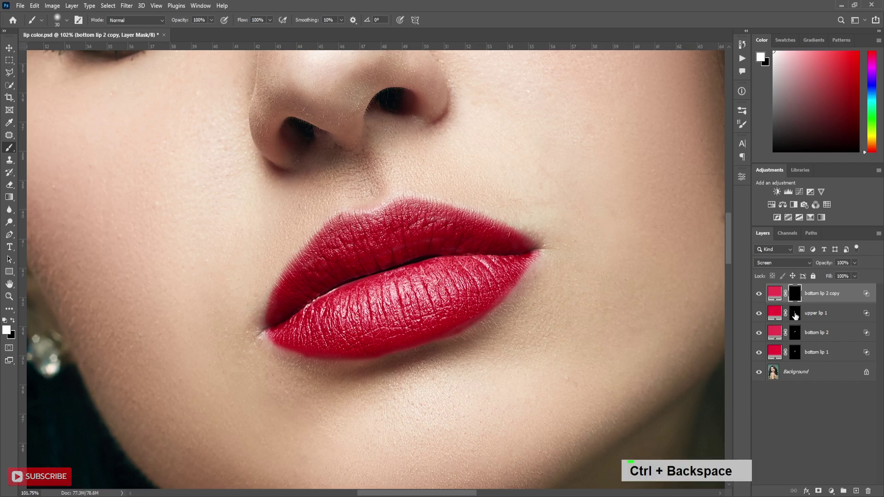
pyautogui.keyDown('ctrl'); pyautogui.click(795, 315); pyautogui.keyUp('ctrl')
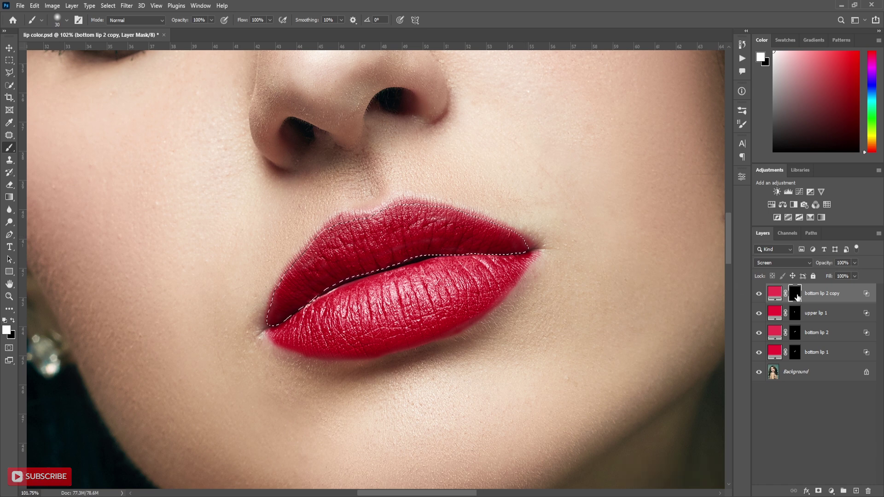
pyautogui.hotkey('alt', 'BackSpace')
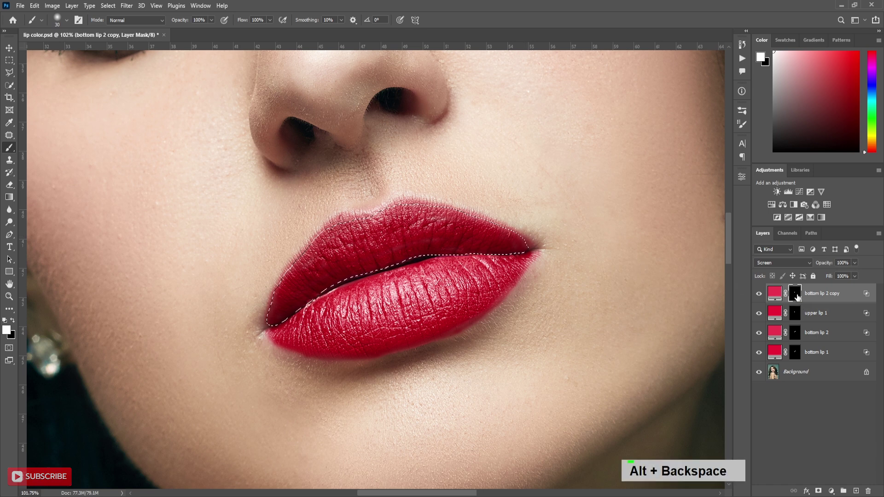
pyautogui.hotkey('ctrl', 'd')
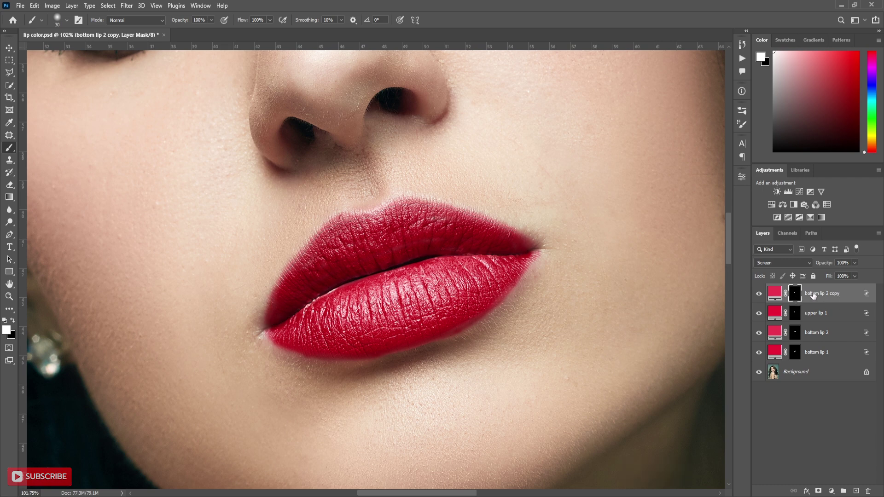
# Rename the copied layer to 'upper lip 2'.
pyautogui.doubleClick(814, 295)
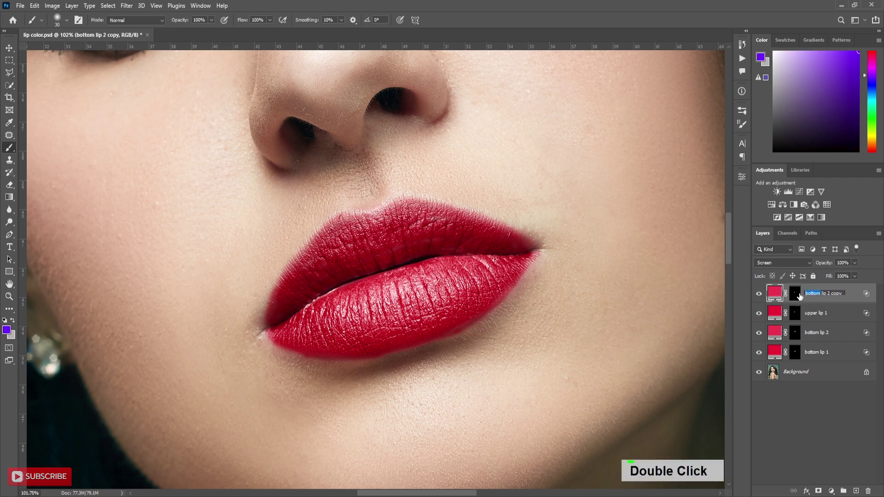
pyautogui.write('upper')
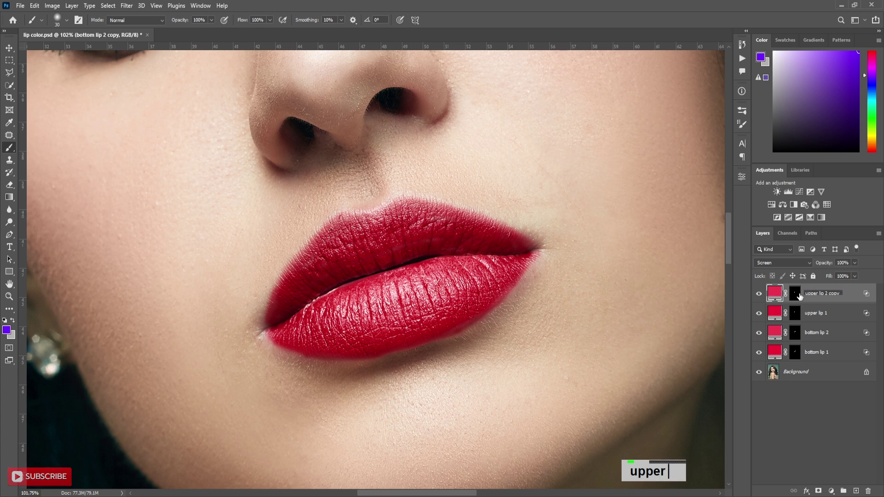
pyautogui.press('BackSpace')
pyautogui.press('BackSpace')
pyautogui.press('BackSpace')
pyautogui.press('Return')
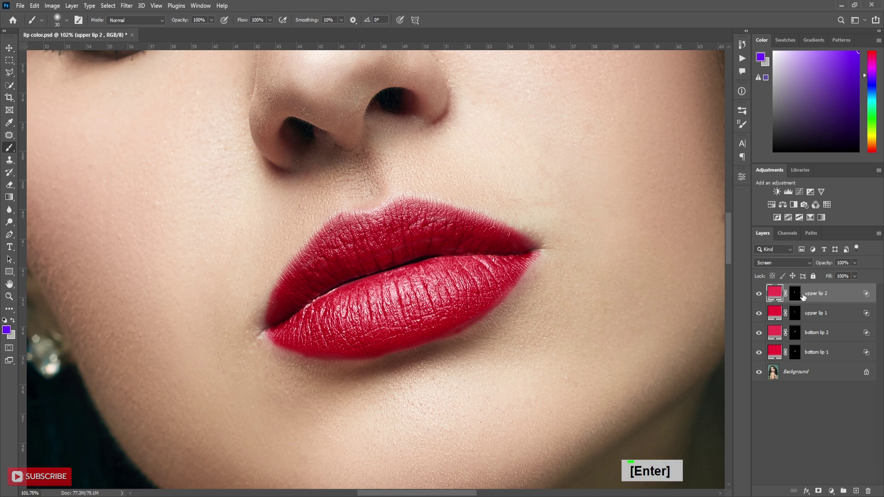
# Shift upper lip 2's Underlying Layer Blend If sliders left, then compare and adjust its opacity.
pyautogui.doubleClick(866, 296)
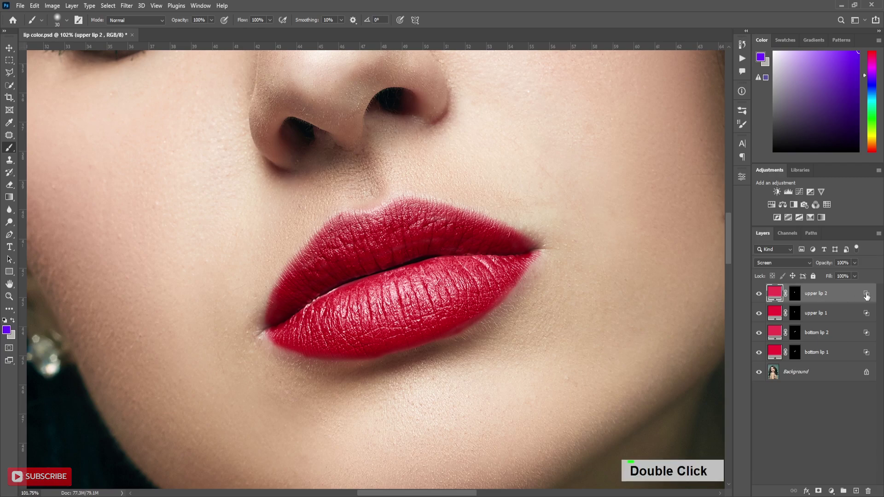
pyautogui.moveTo(742, 269); pyautogui.dragTo(725, 270)
pyautogui.moveTo(671, 270); pyautogui.dragTo(653, 270)
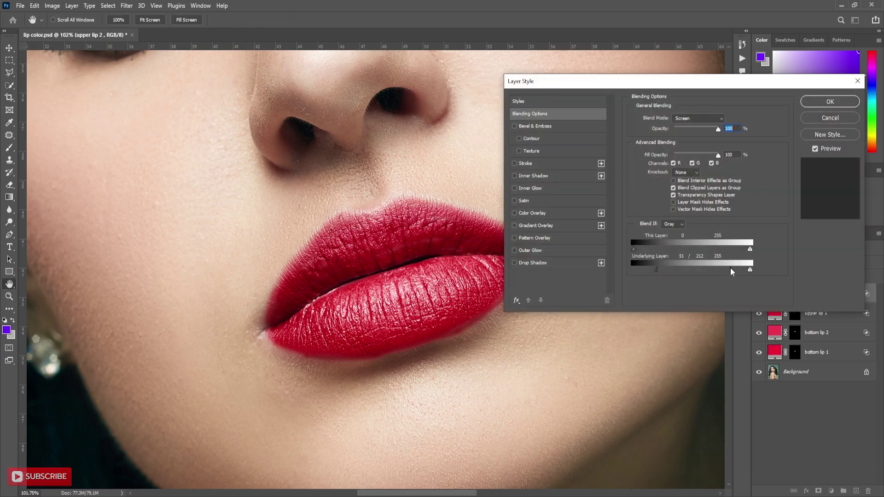
pyautogui.click(833, 103)
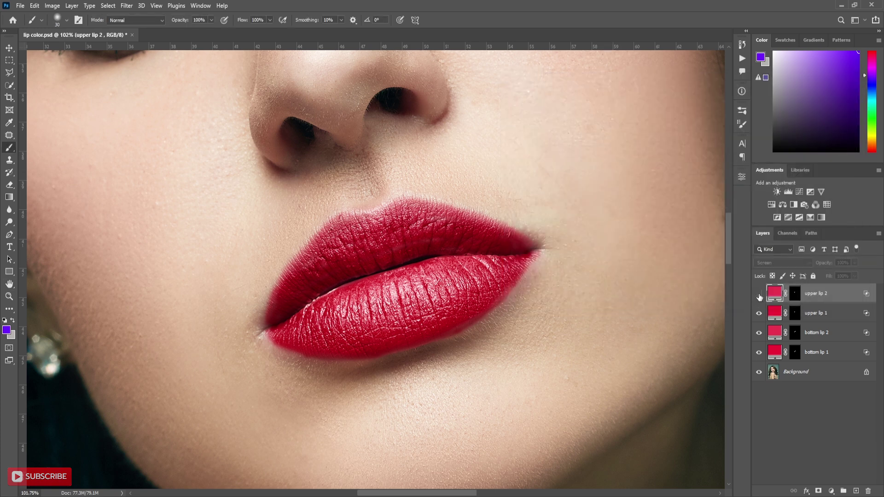
pyautogui.click(759, 294)
pyautogui.moveTo(824, 264)
pyautogui.mouseDown()
pyautogui.moveTo(814, 265)
pyautogui.moveTo(824, 263)
pyautogui.mouseUp()
pyautogui.press('Return')
# Group bottom lip 1 through upper lip 2 into Group 1, then hide the group.
pyautogui.click(808, 354)
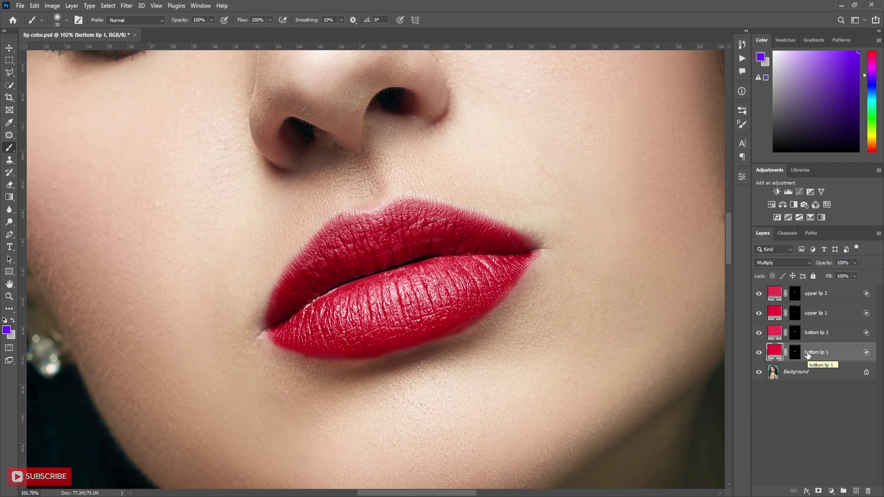
pyautogui.keyDown('shift'); pyautogui.click(829, 295); pyautogui.keyUp('shift')
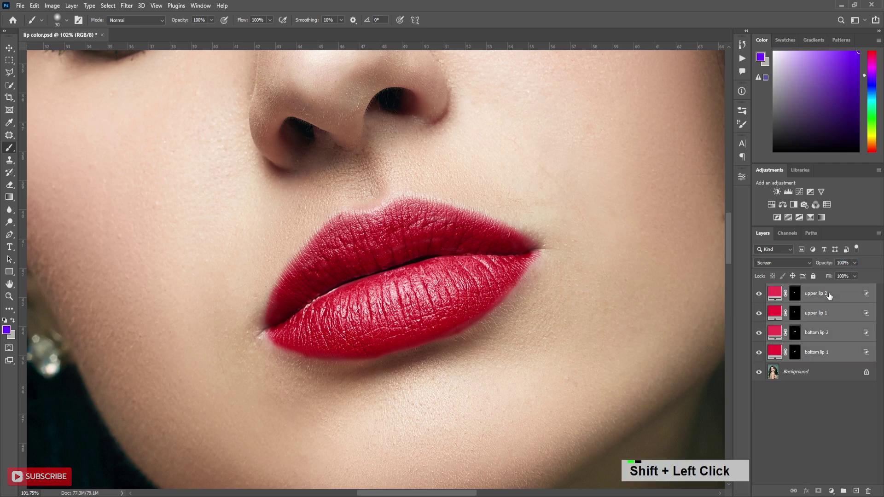
pyautogui.hotkey('ctrl', 'g')
pyautogui.click(759, 290)
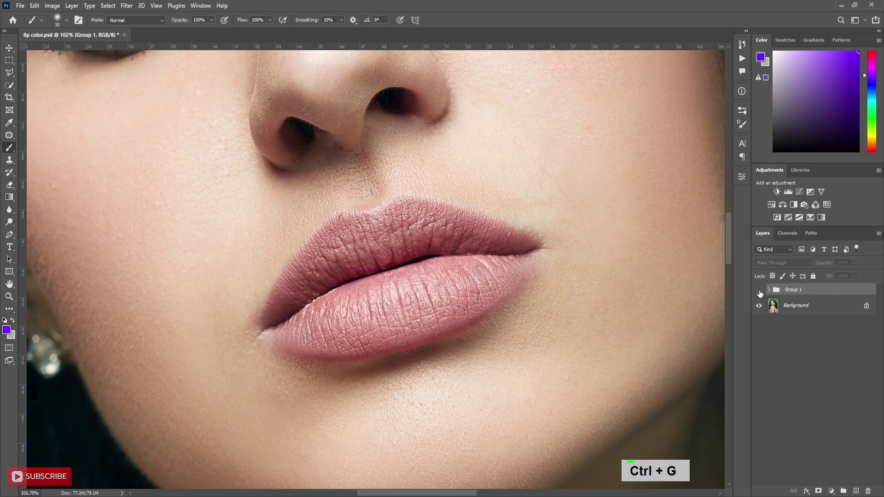